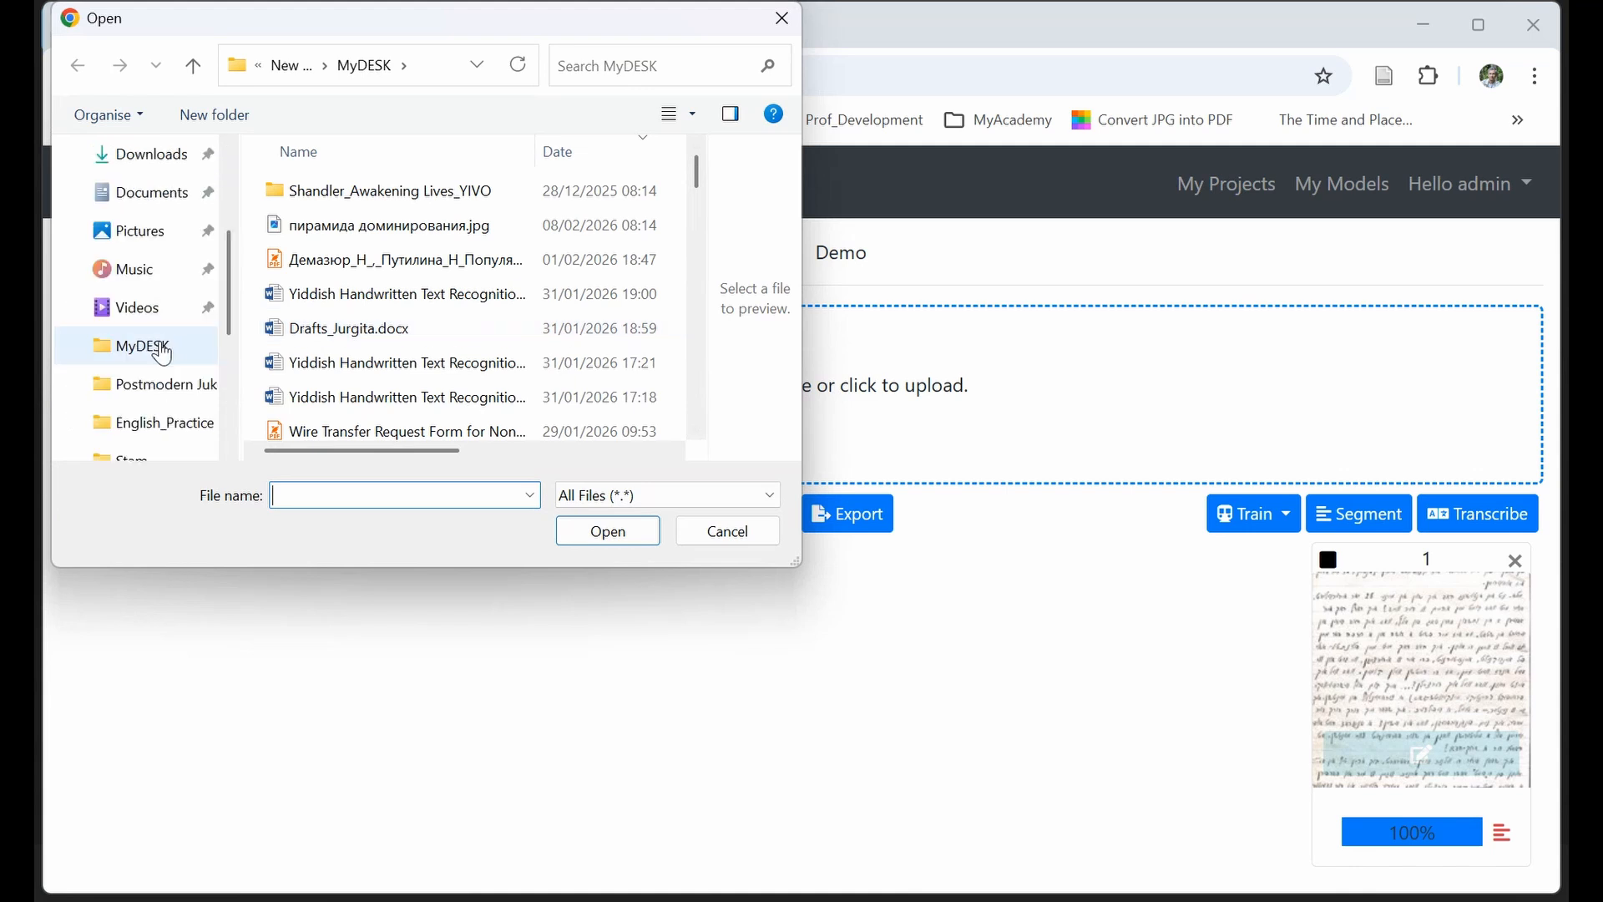
# Upload the image Livni1.jpg from the Desktop folder to the Demo document.
pyautogui.click(166, 242)
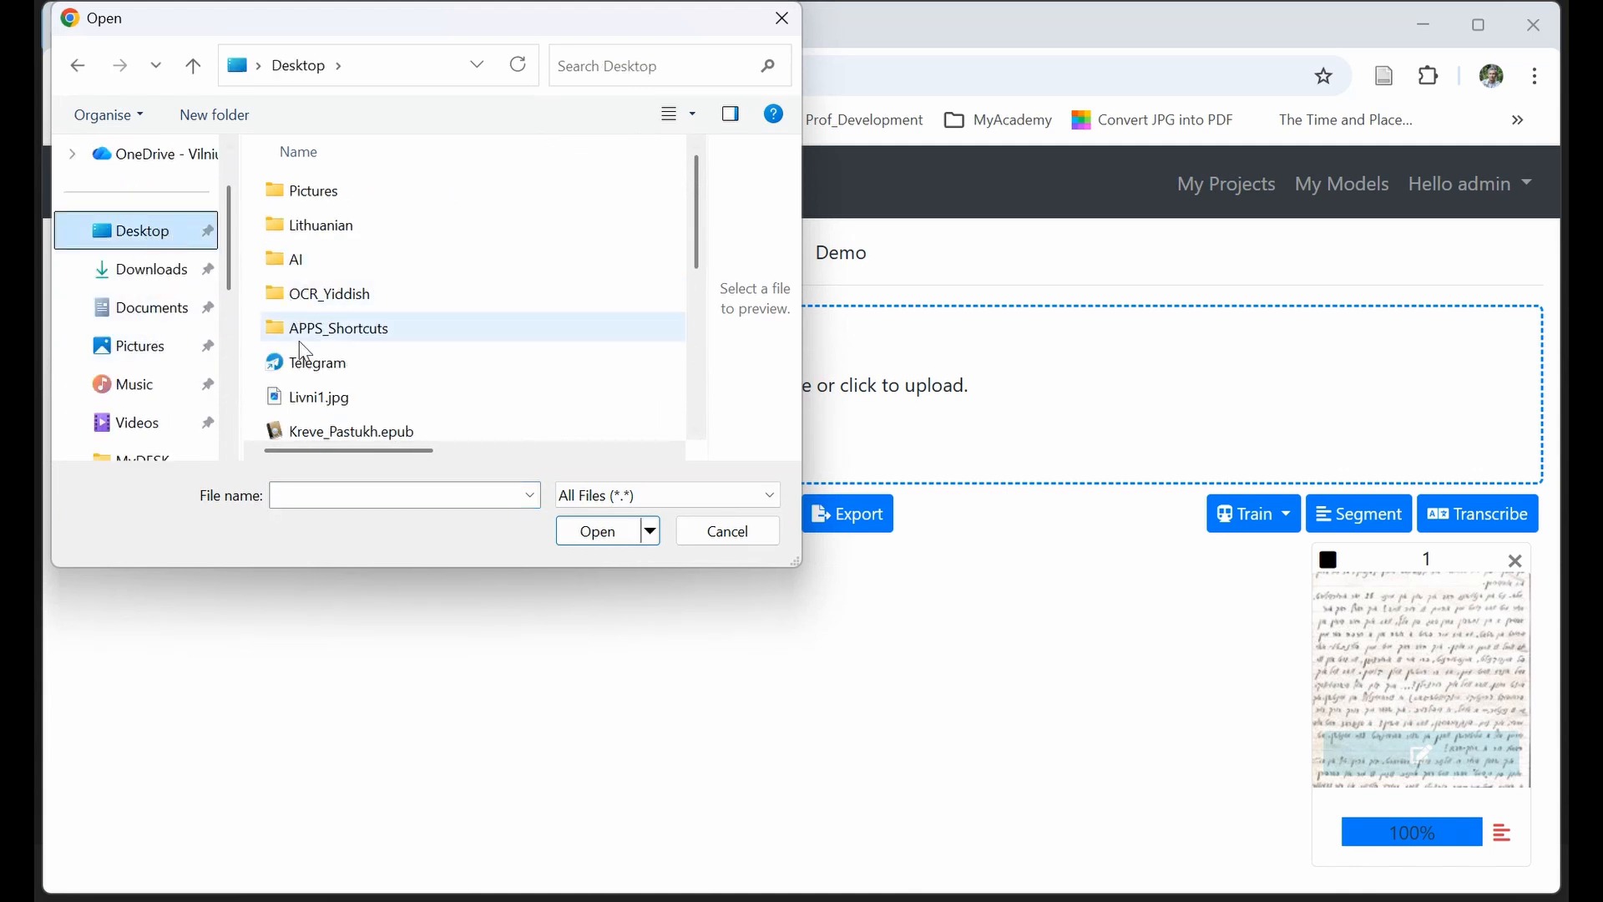
pyautogui.click(318, 398)
pyautogui.click(598, 532)
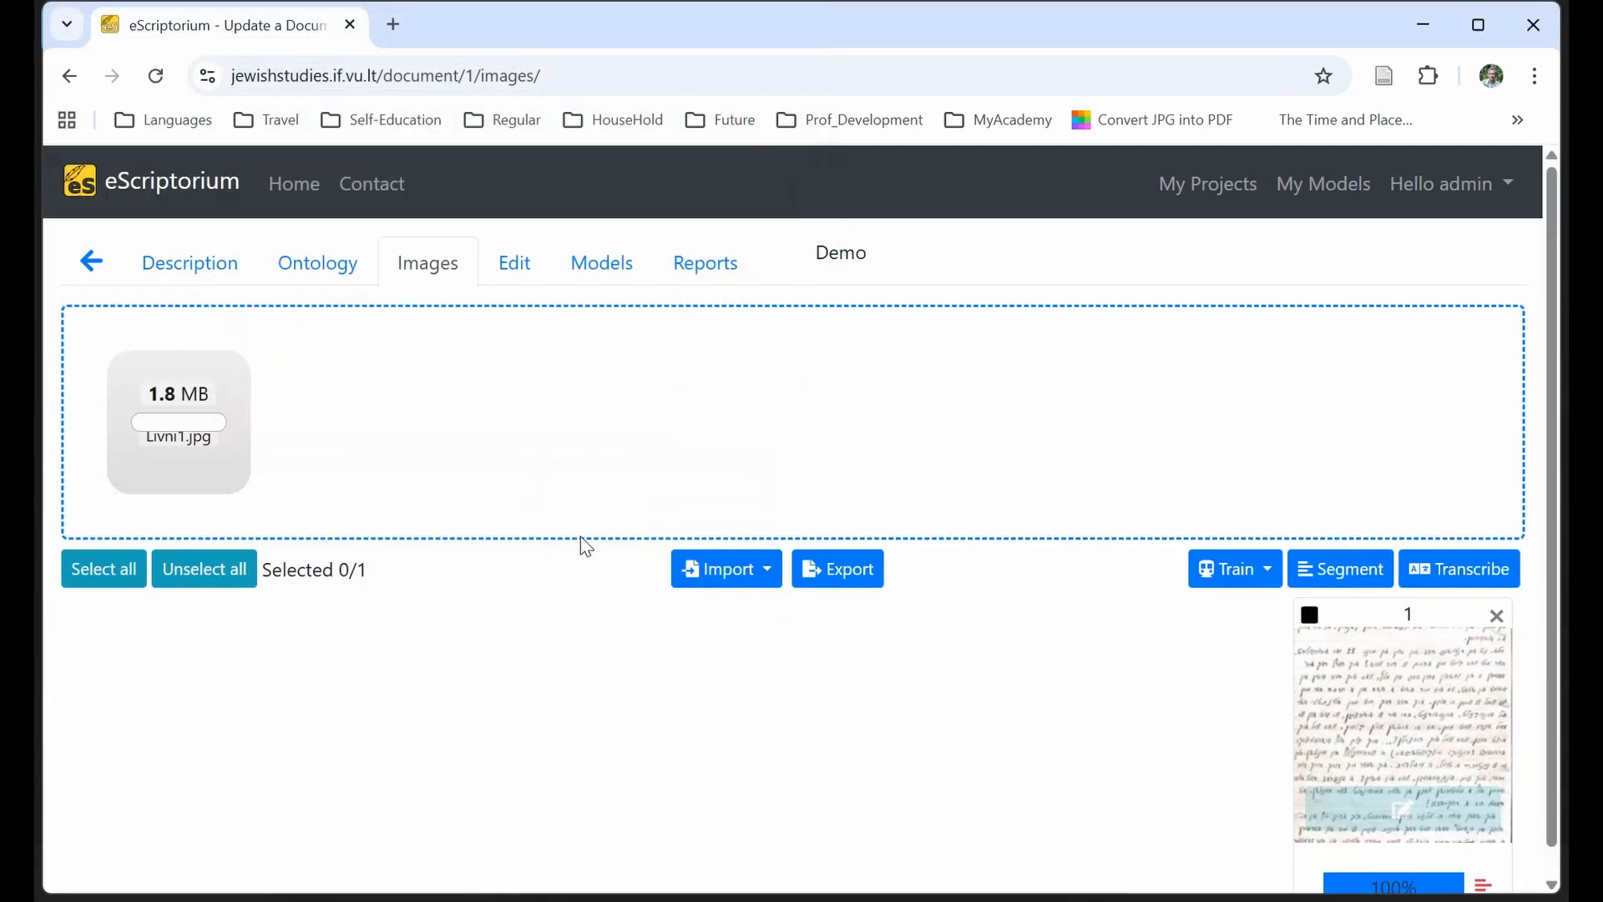
# Segment image 2 with the default (blla.mlmodel) model, using Lines and regions, Horizontal r2l and Override.
pyautogui.moveTo(1124, 702)
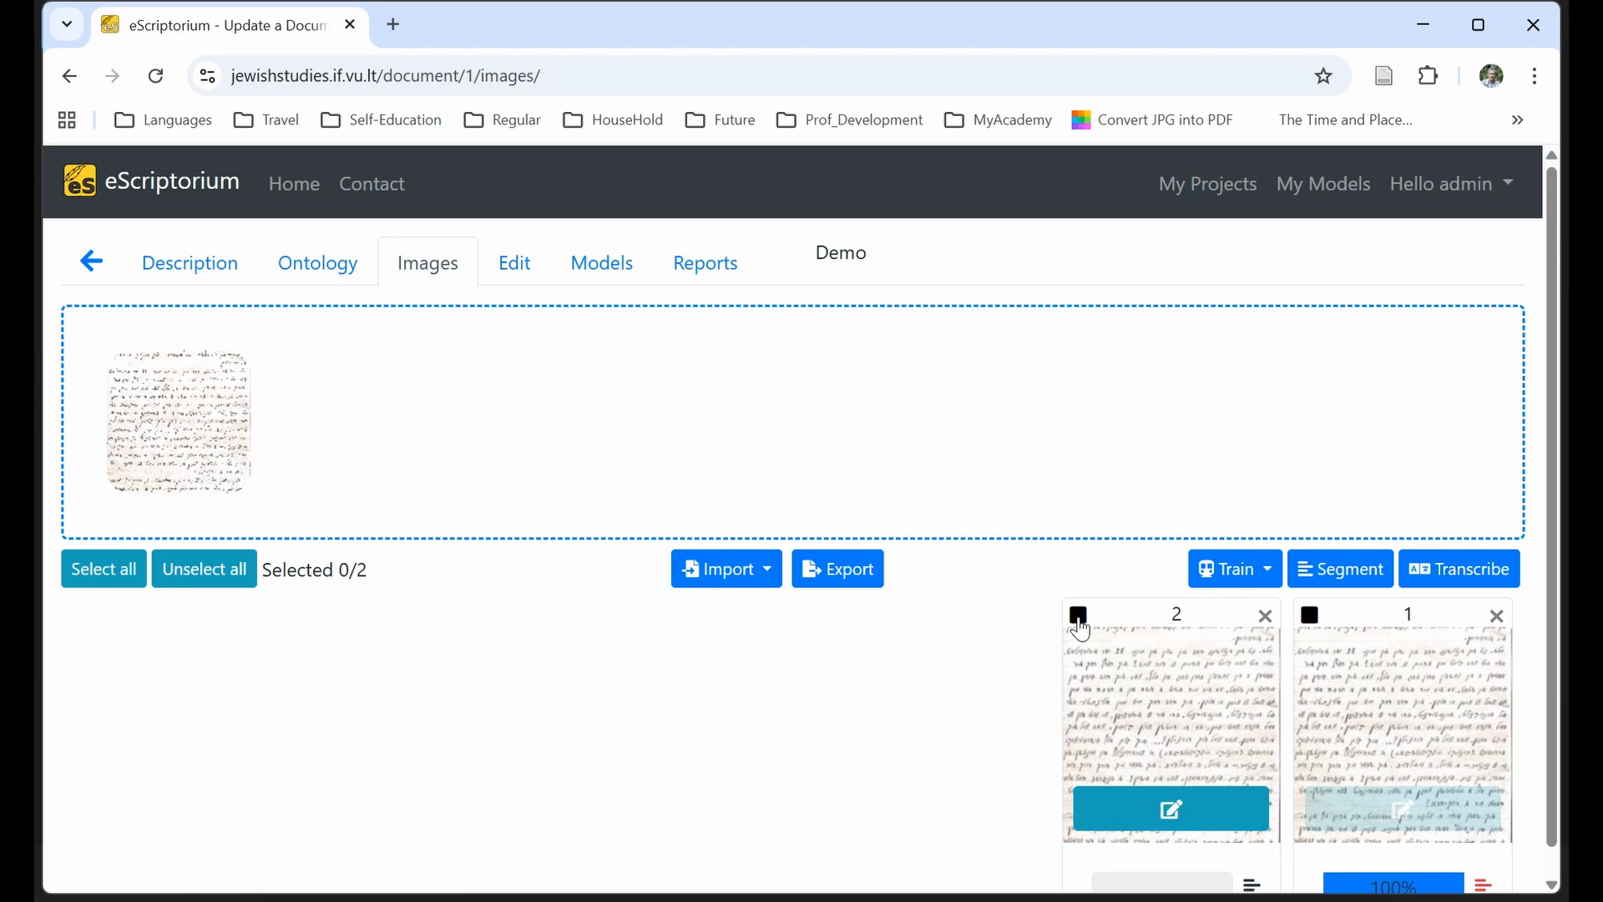
pyautogui.click(1079, 614)
pyautogui.scroll(-1, 1279, 575)
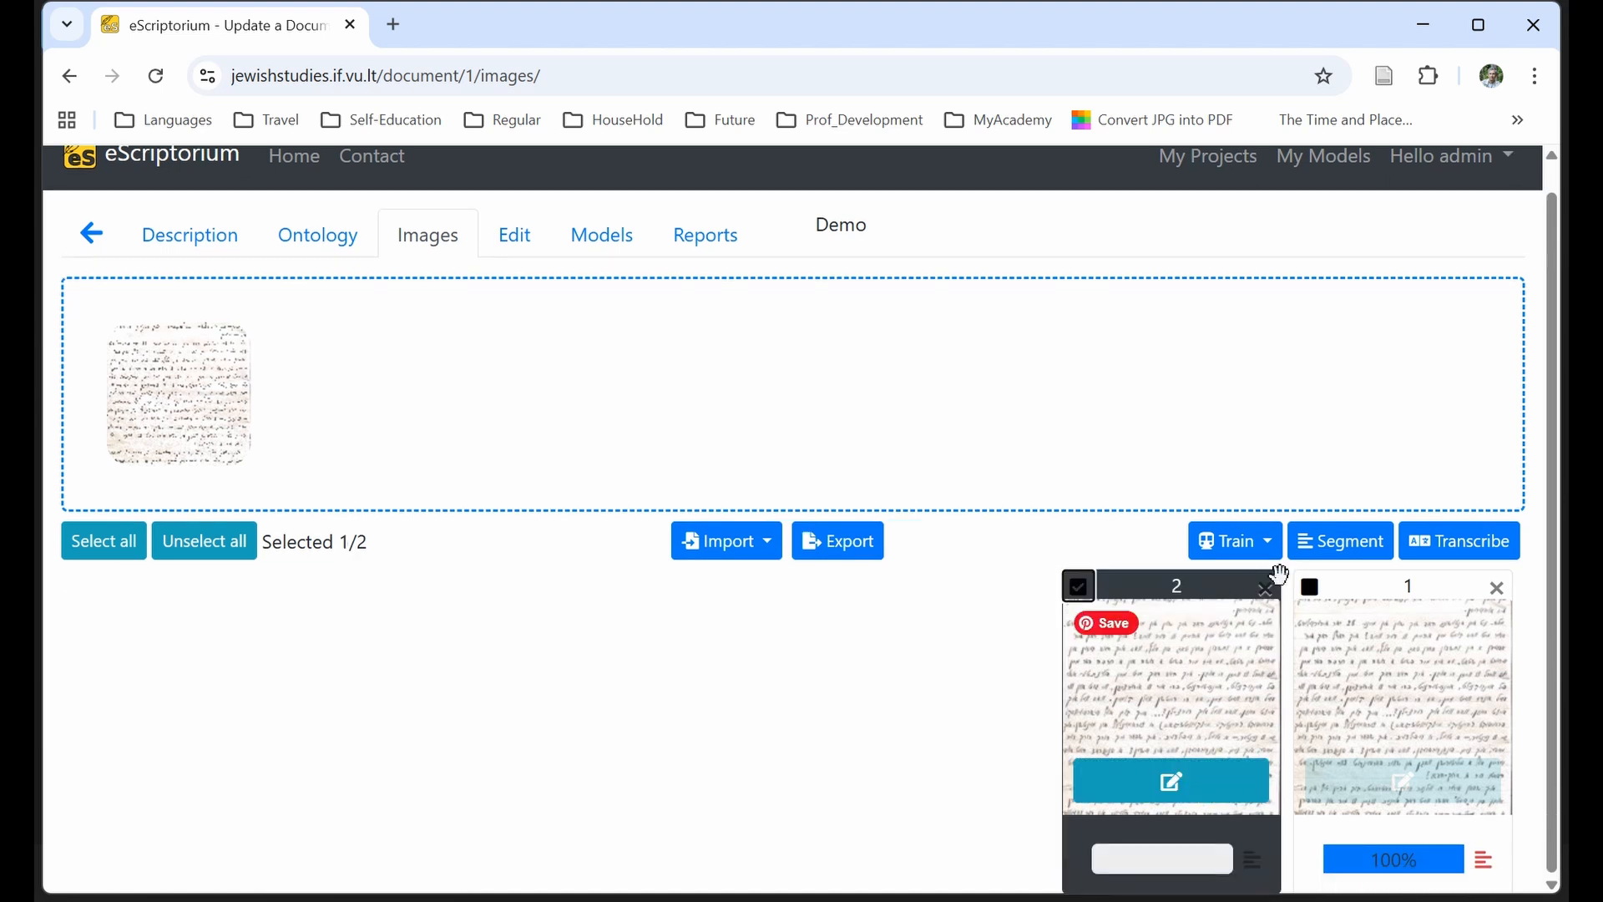
pyautogui.click(1343, 542)
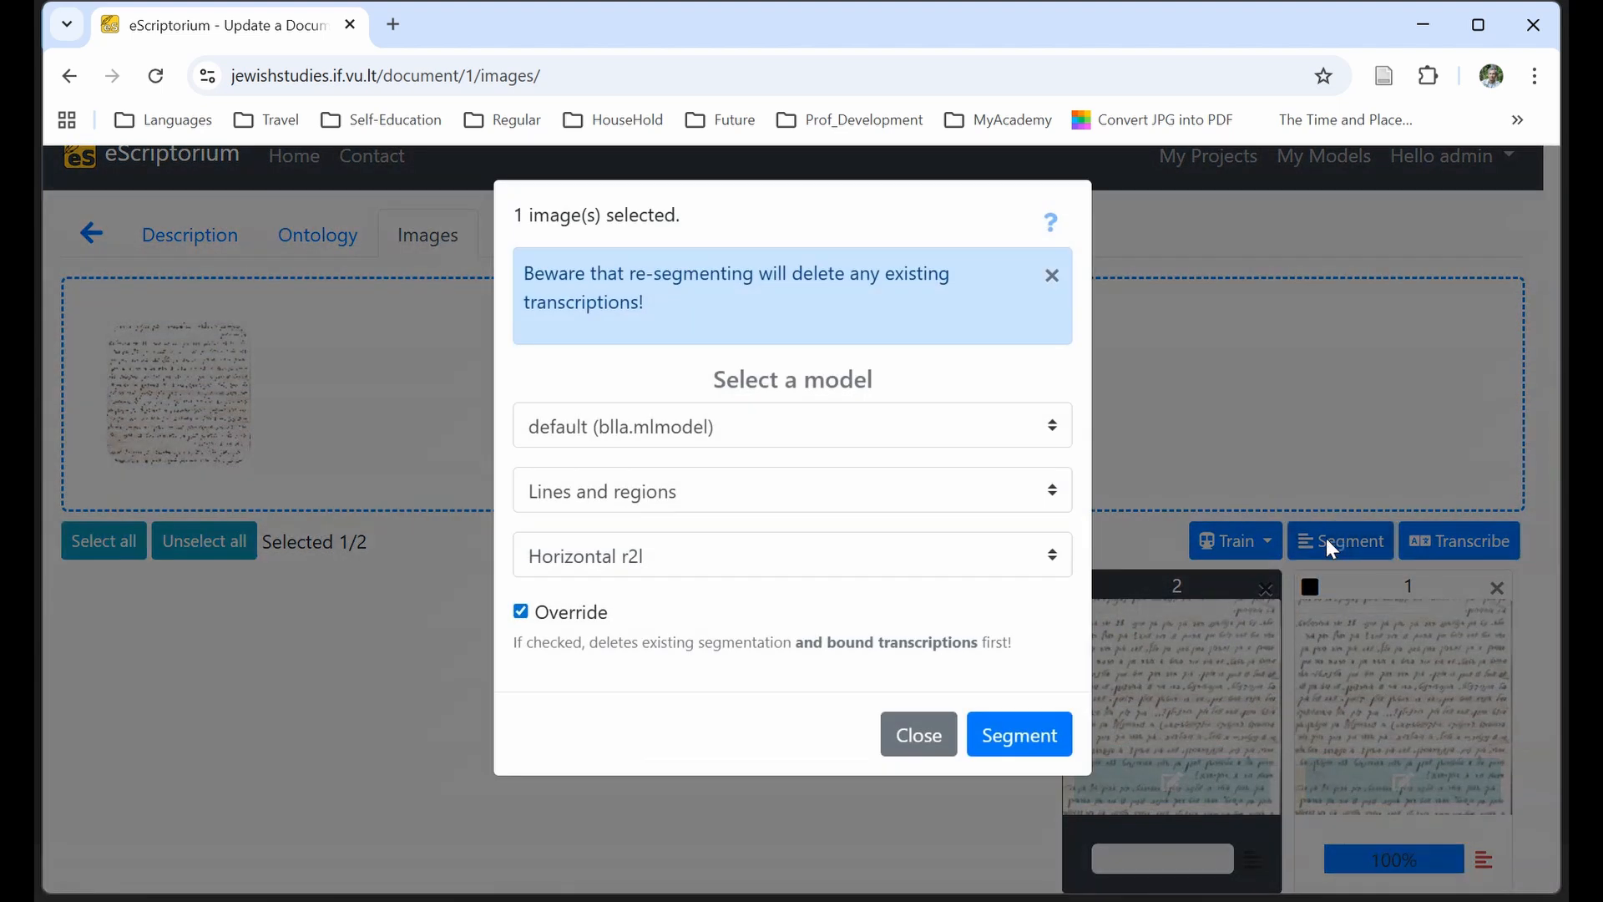
pyautogui.click(979, 738)
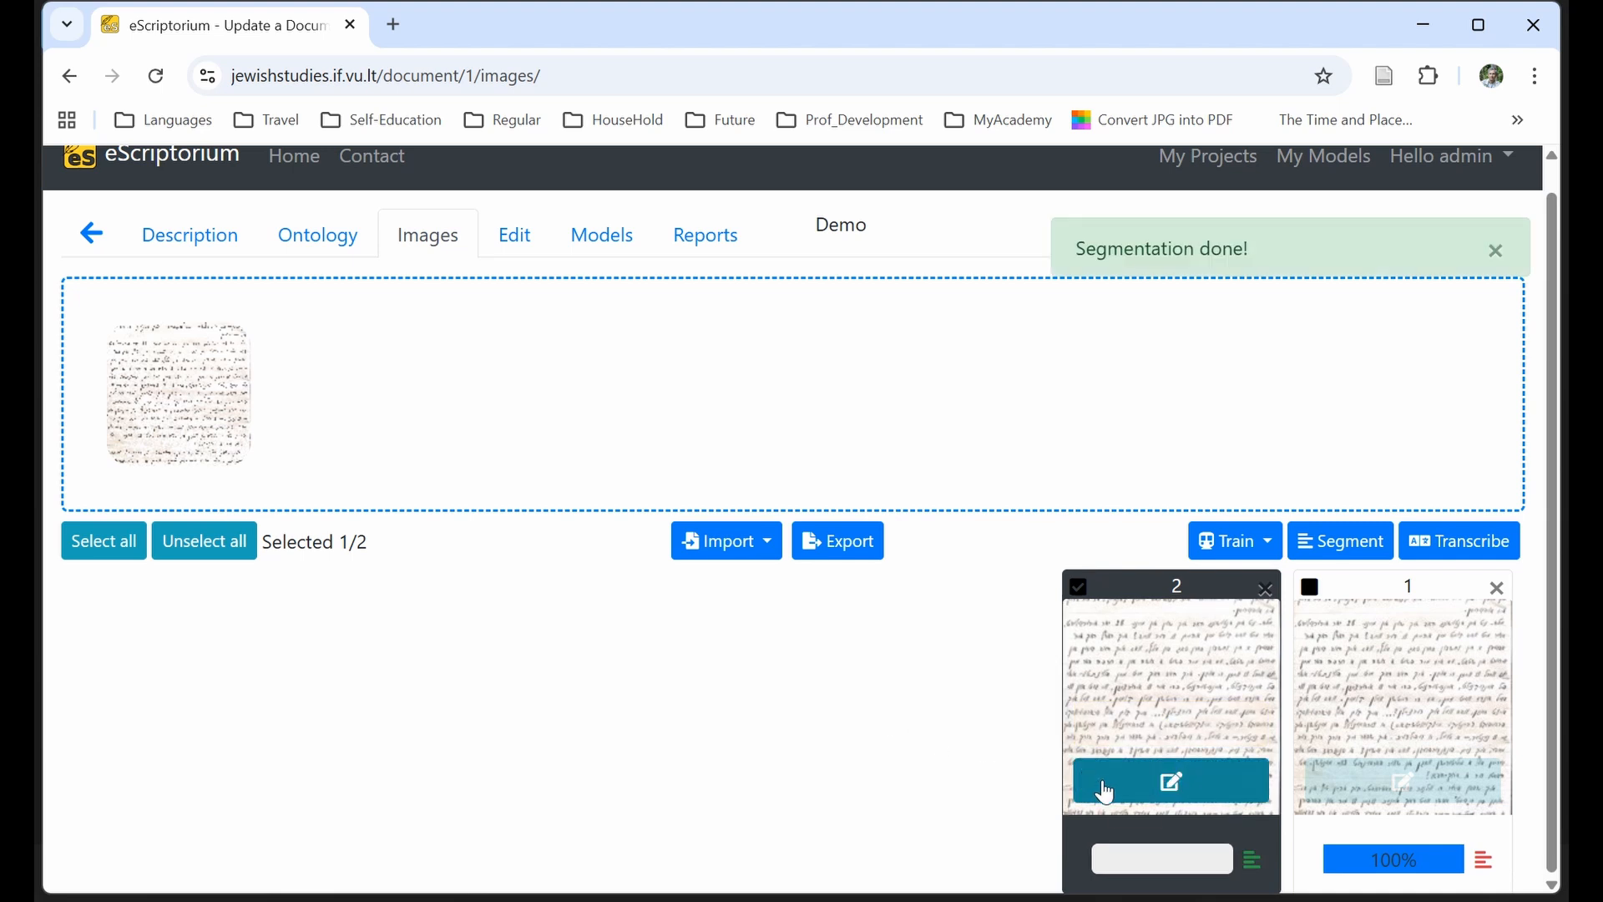
# In image 2's editor, shorten the last line's baseline to exclude the crossed-out words and draw a separate baseline under the line's opening words.
pyautogui.click(1105, 791)
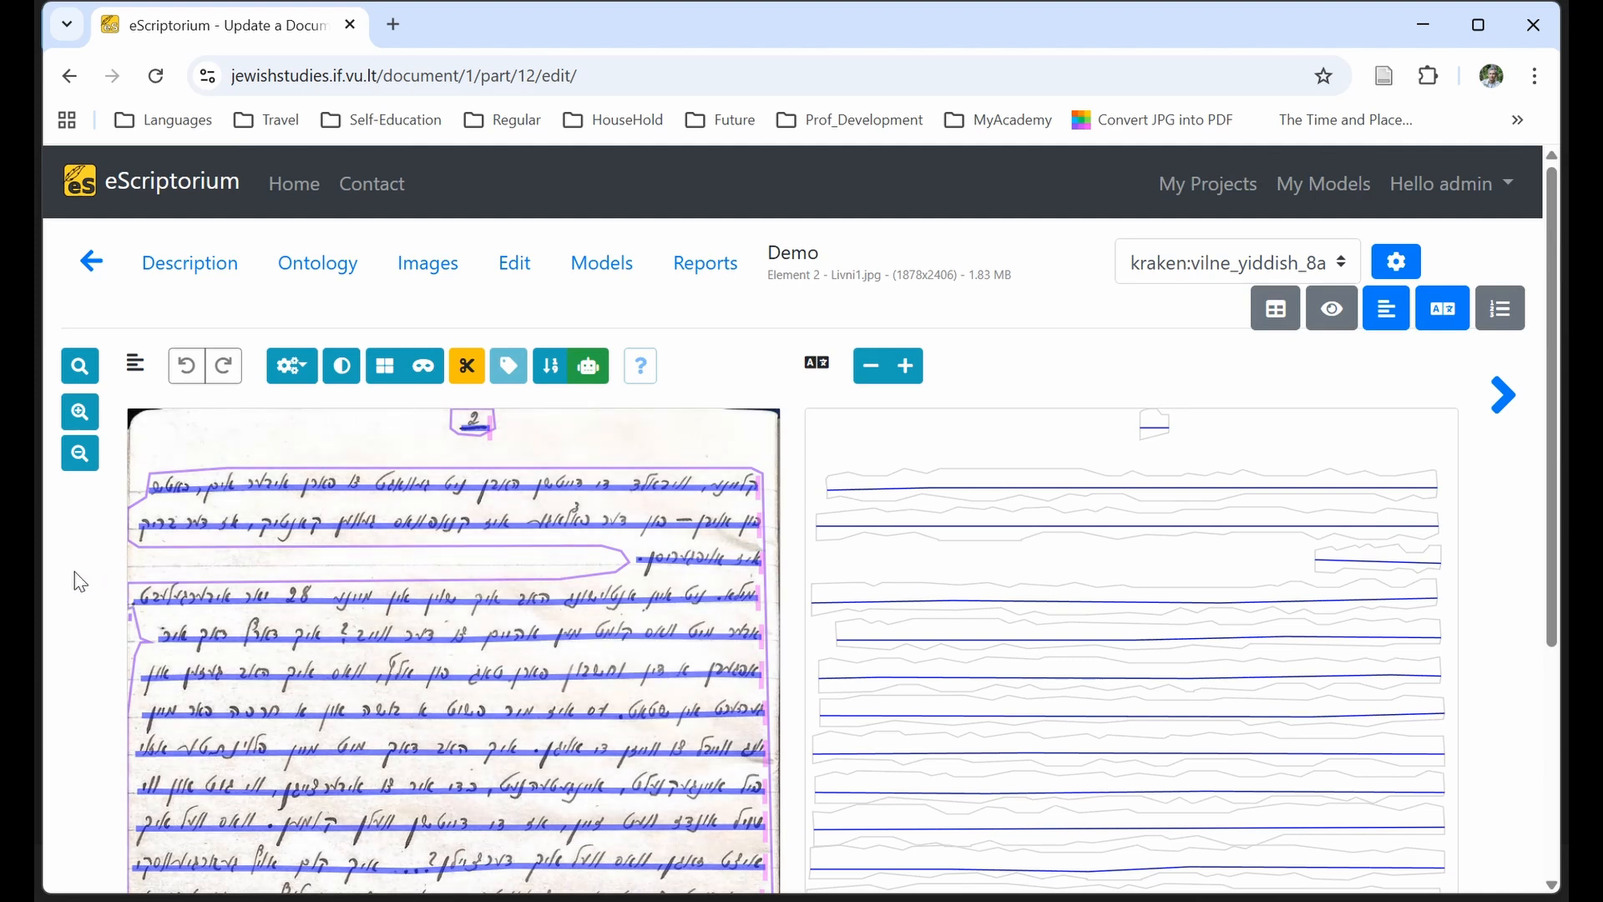
pyautogui.scroll(-4, 74, 571)
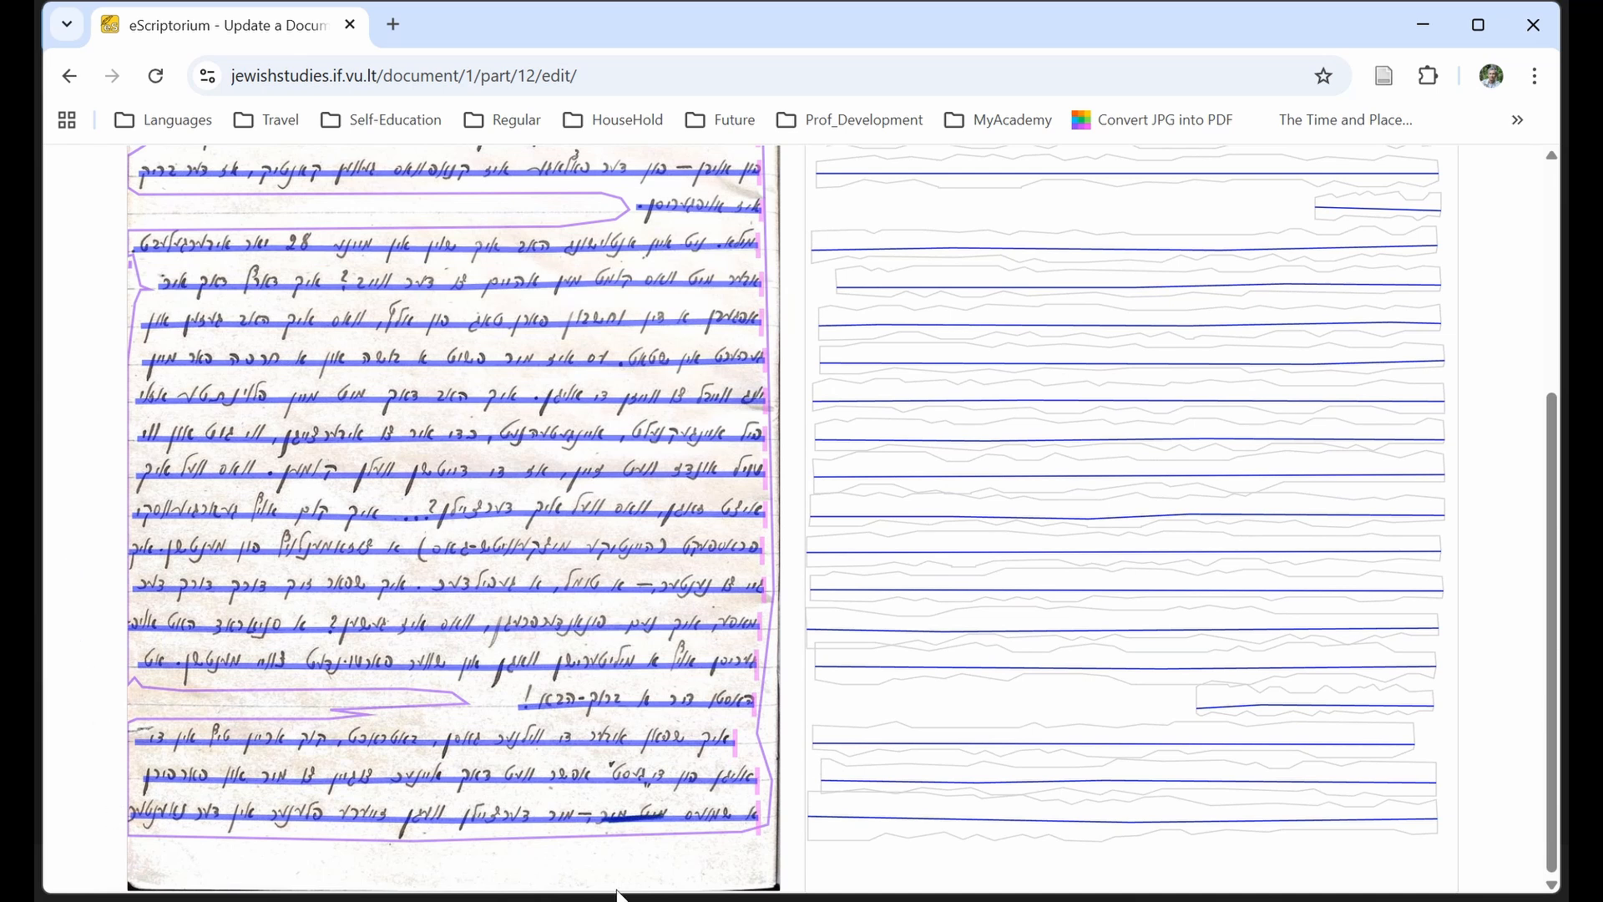
pyautogui.click(695, 830)
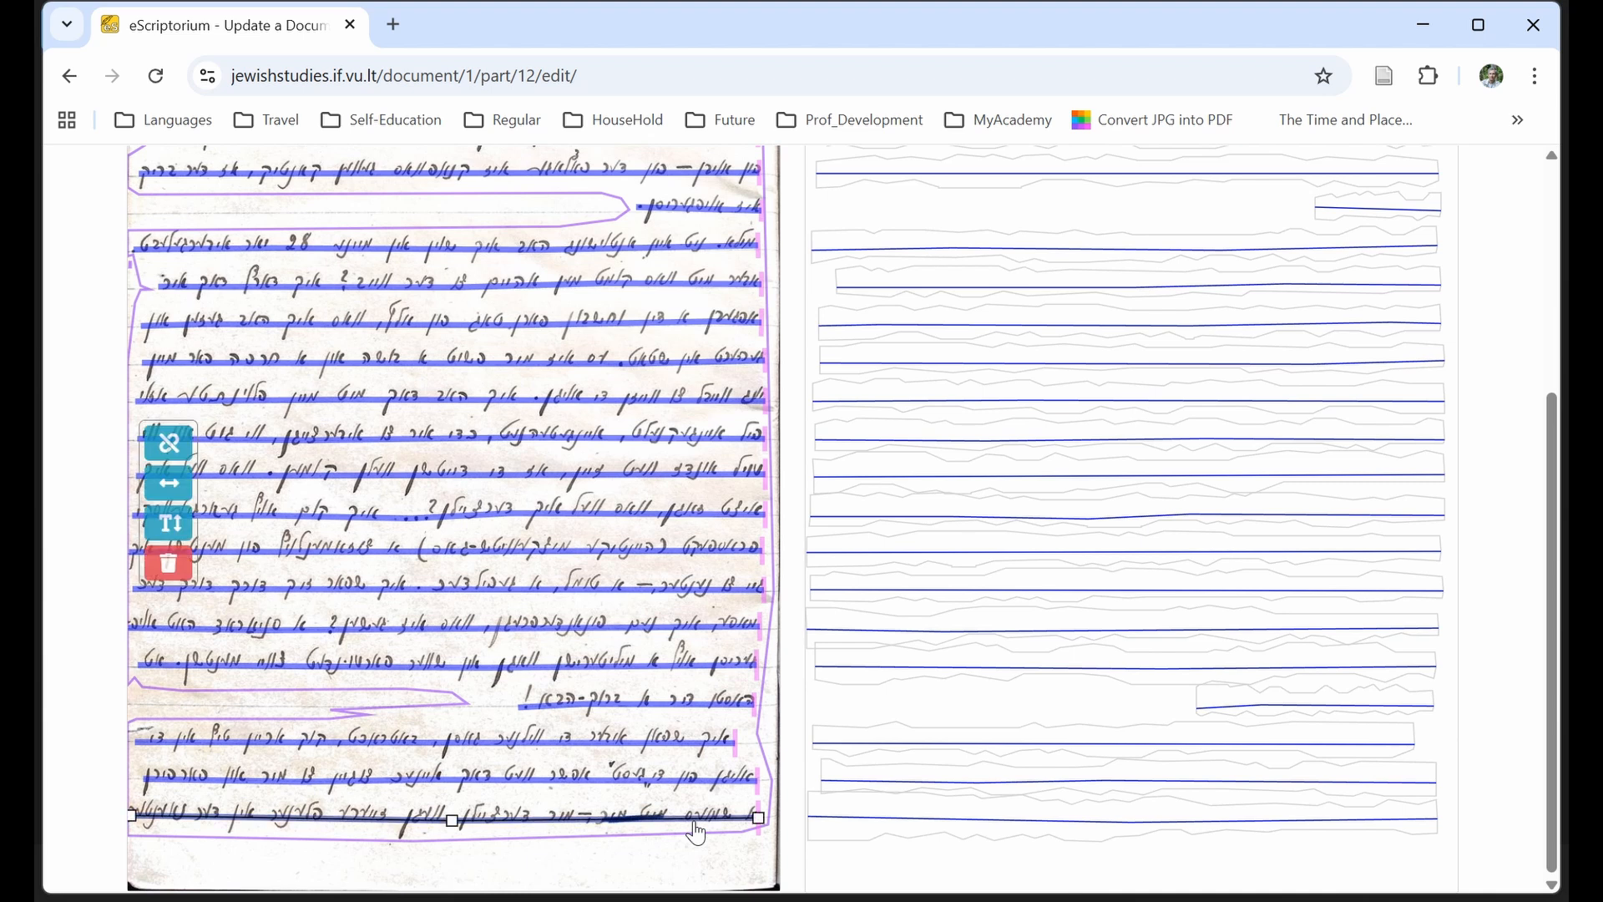
pyautogui.moveTo(755, 817); pyautogui.dragTo(589, 820)
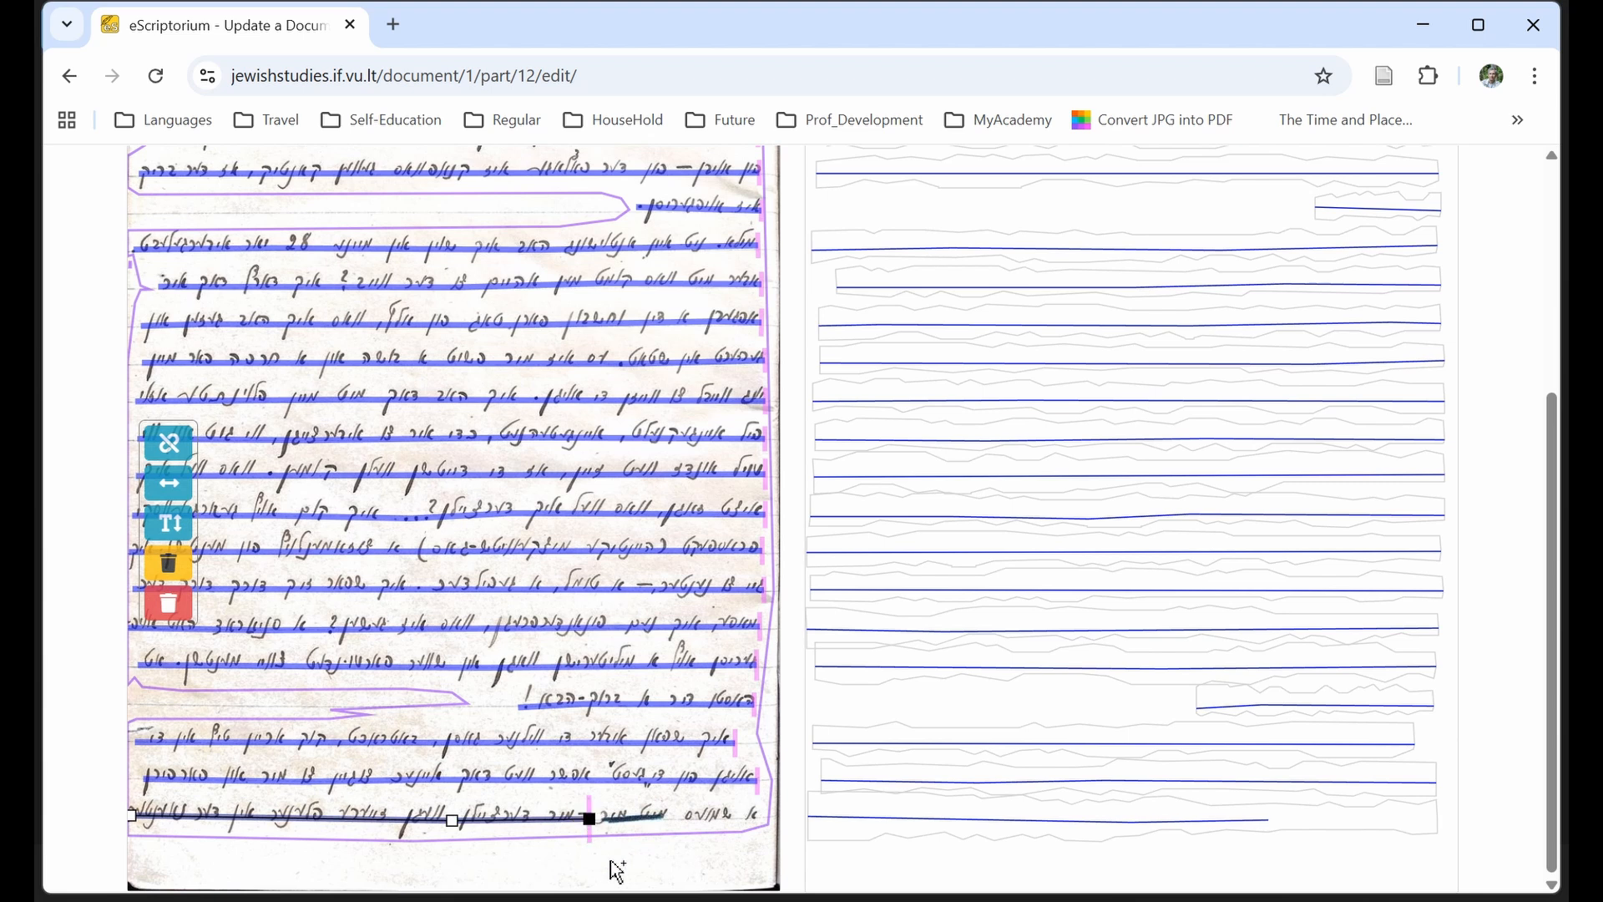
pyautogui.click(685, 825)
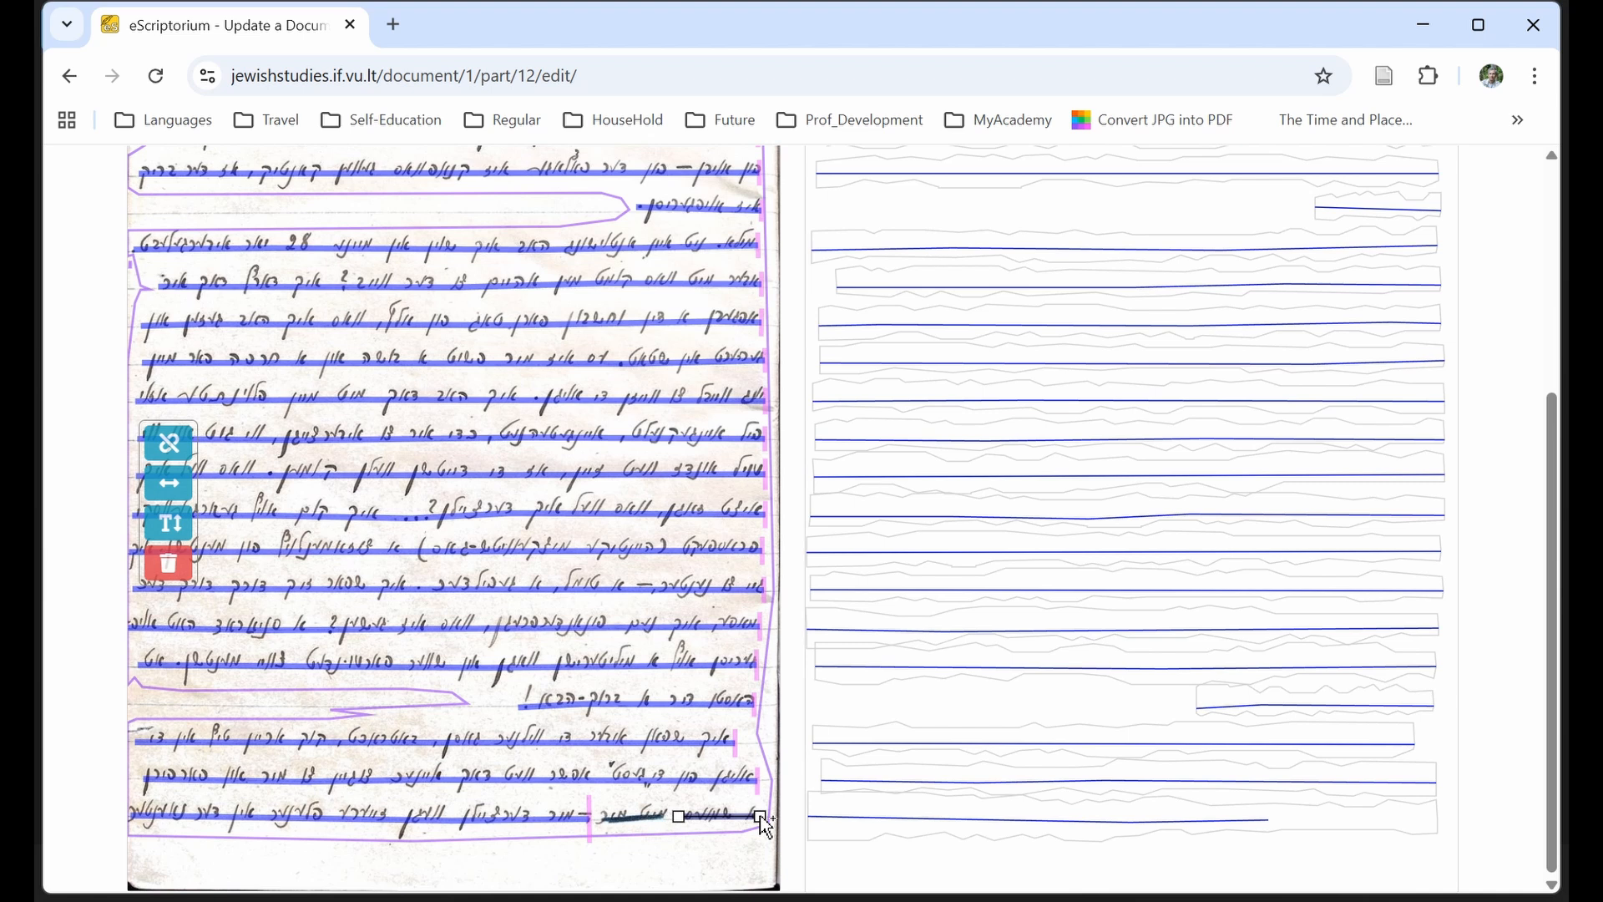
pyautogui.click(762, 819)
pyautogui.scroll(3, 52, 610)
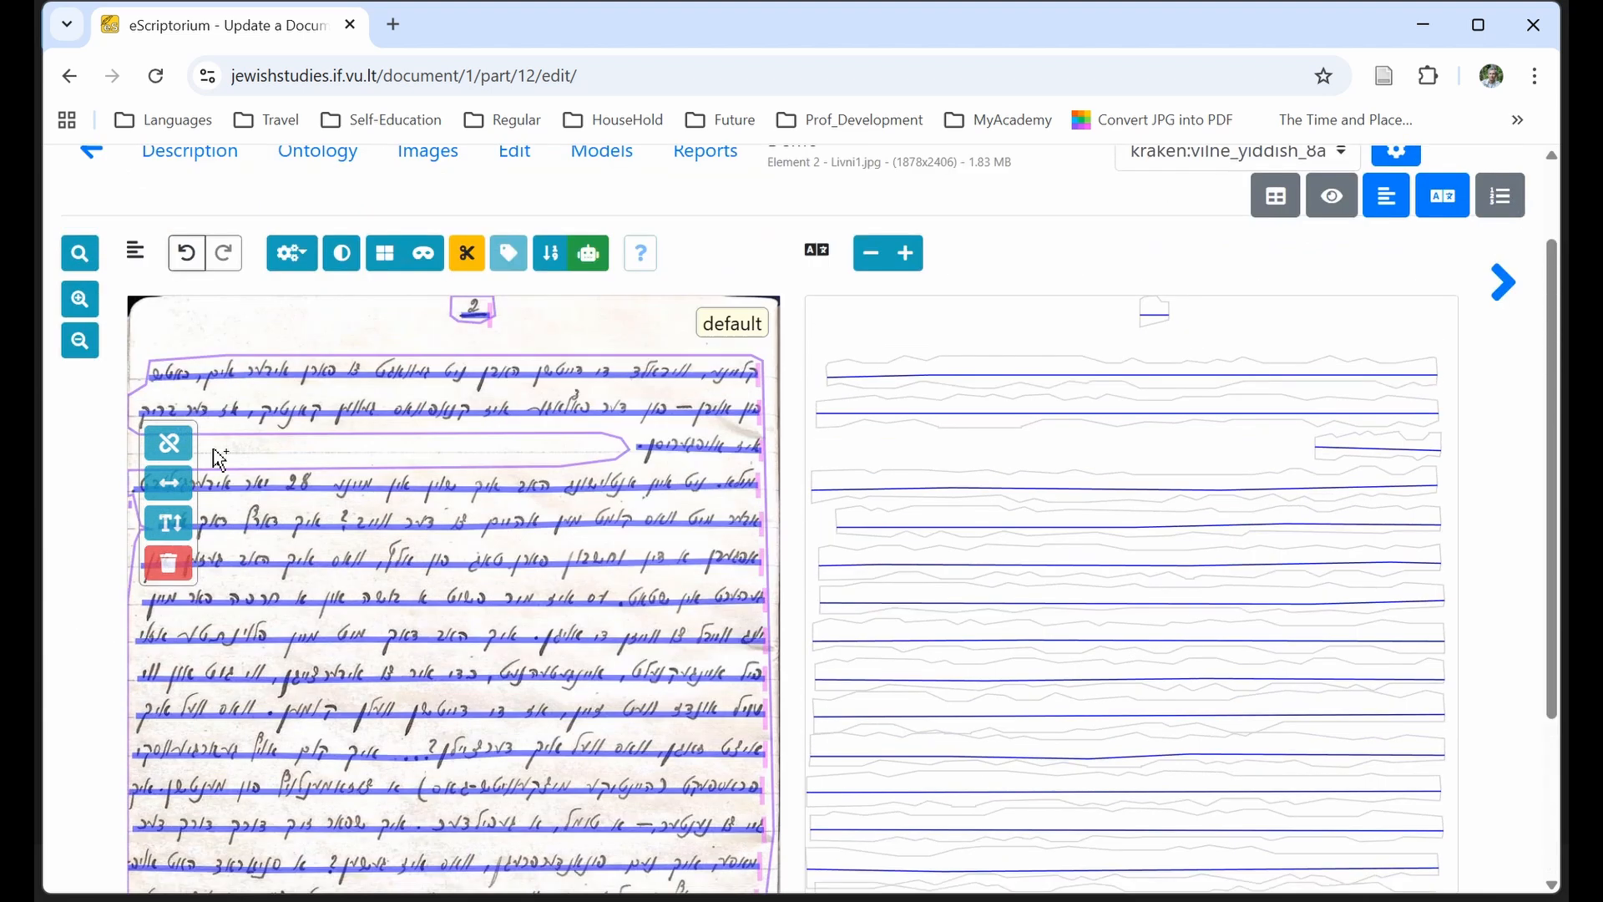
# Transcribe image 2 with the vilne_yiddish_8a model into the kraken:vilne_yiddish_8a transcription.
pyautogui.click(433, 158)
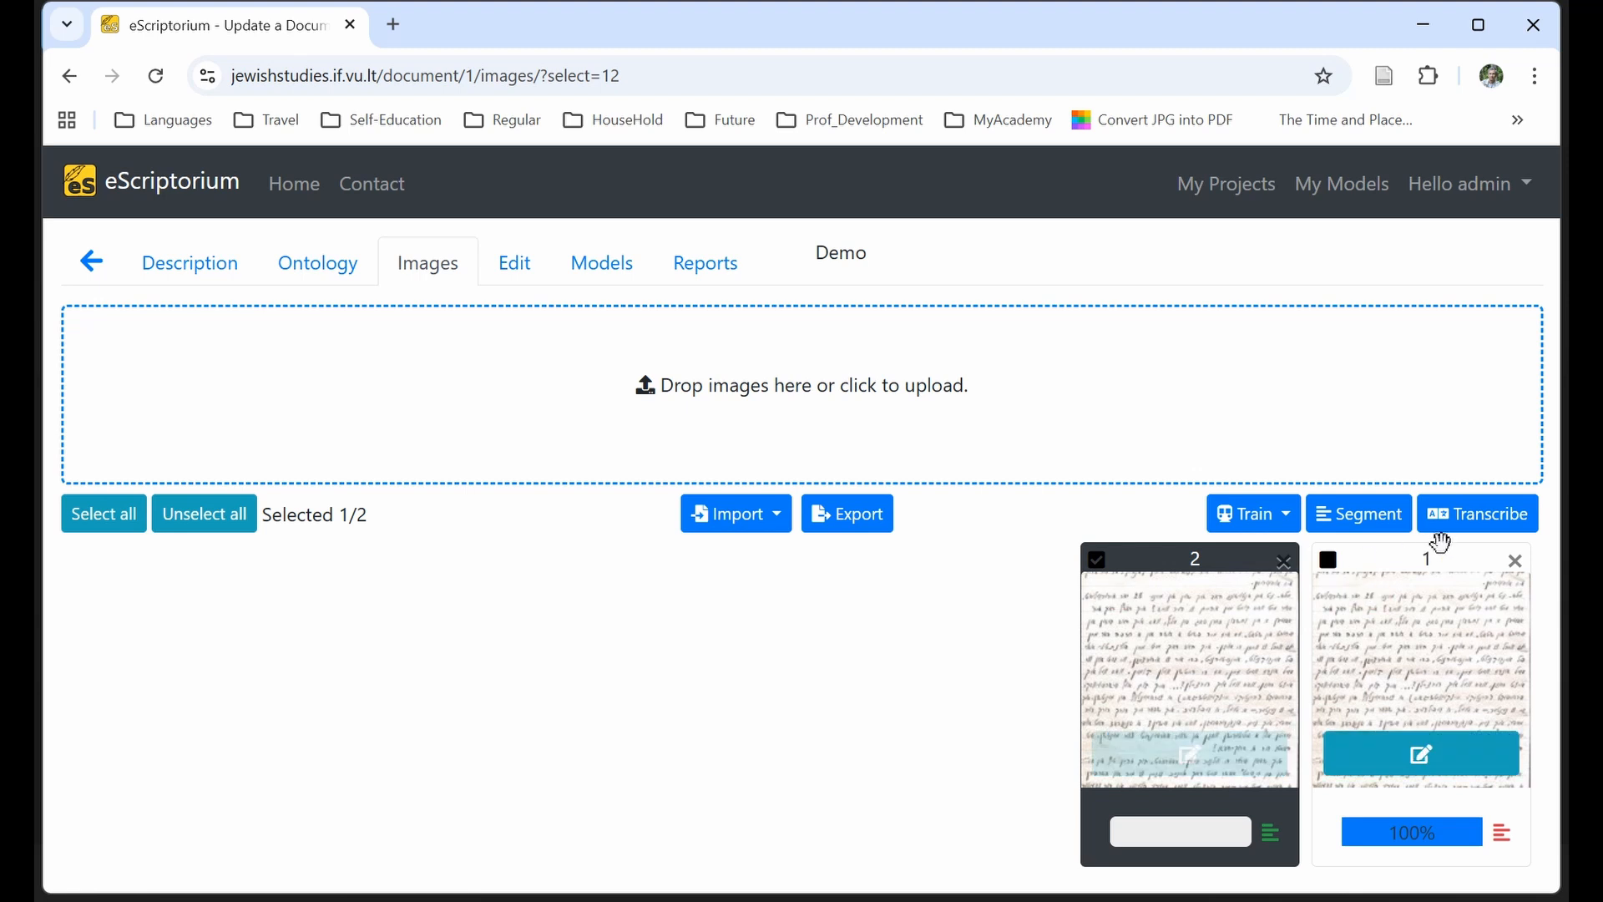
pyautogui.click(1465, 514)
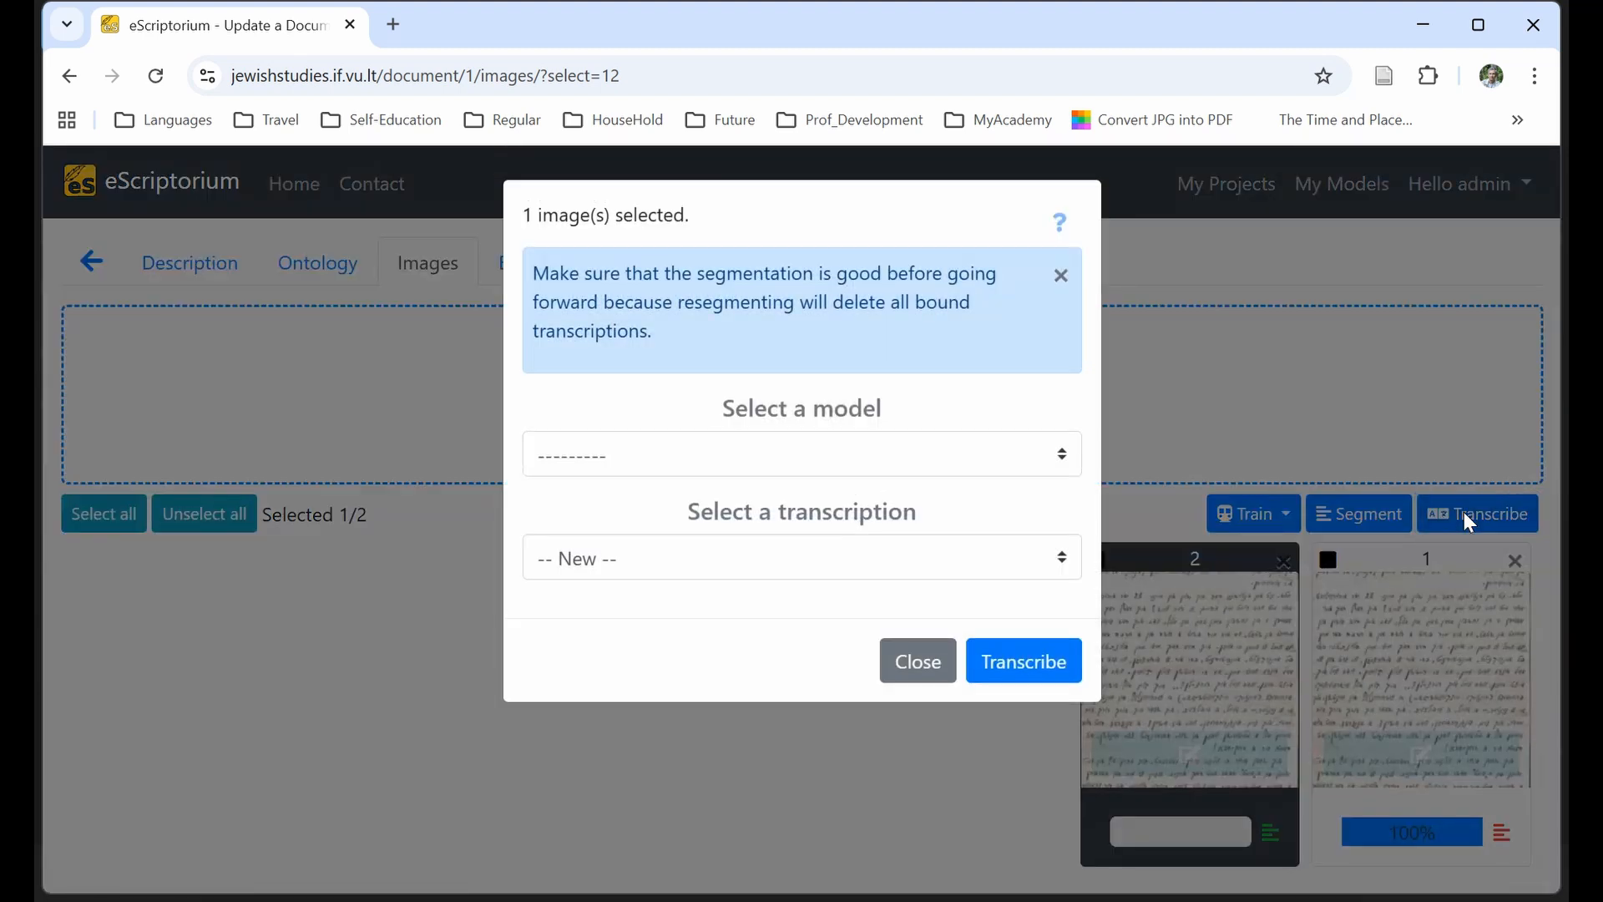
pyautogui.click(936, 464)
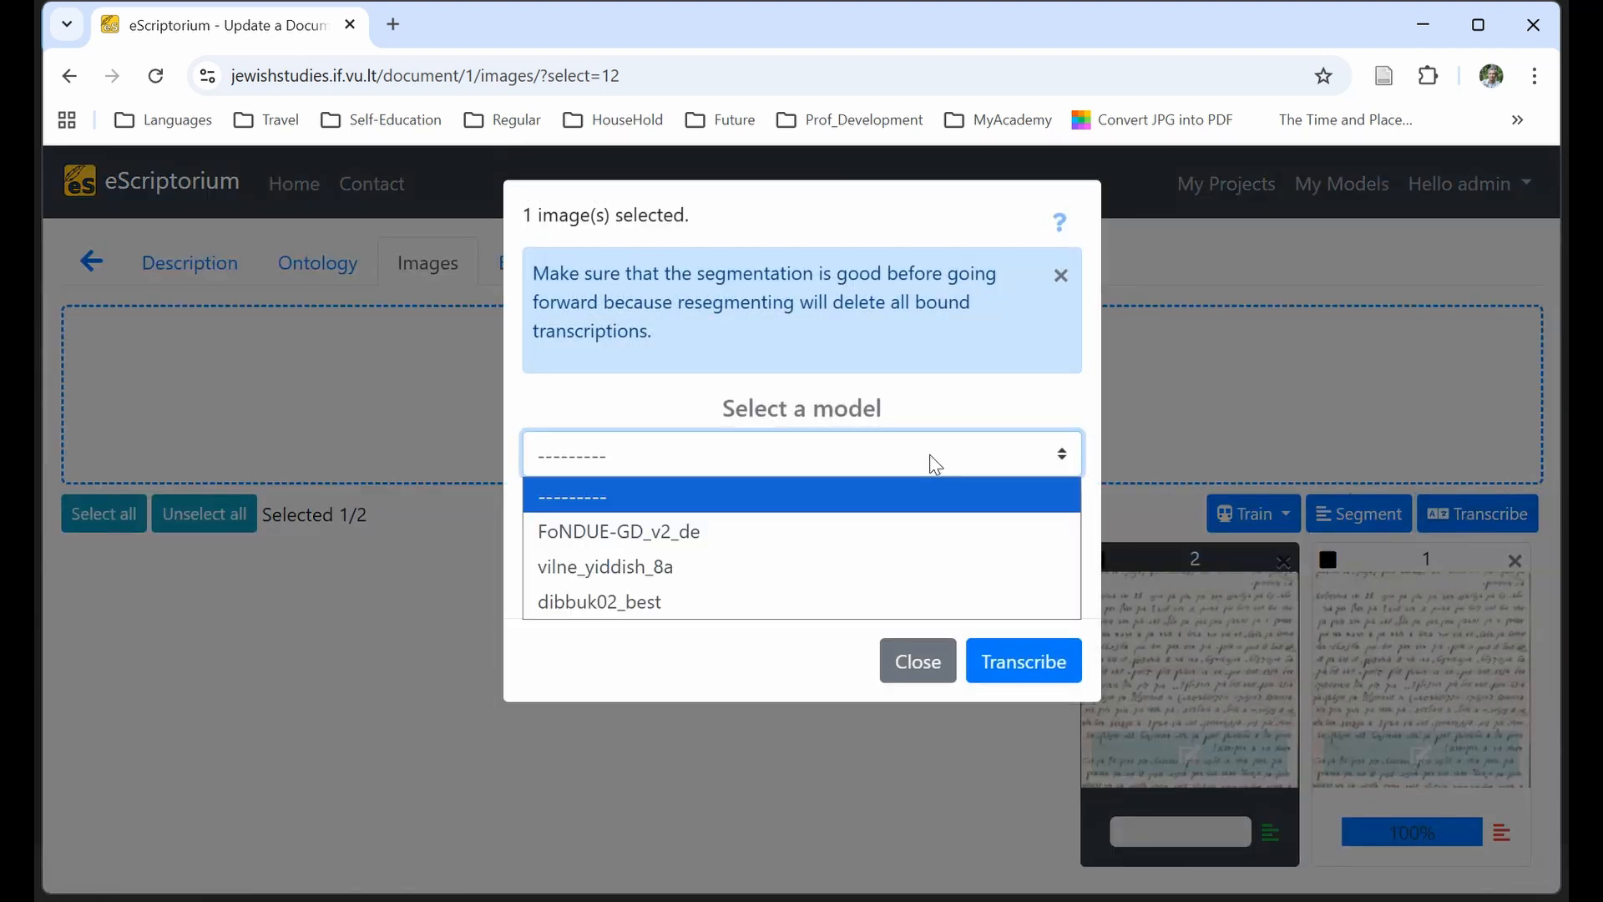
pyautogui.click(918, 561)
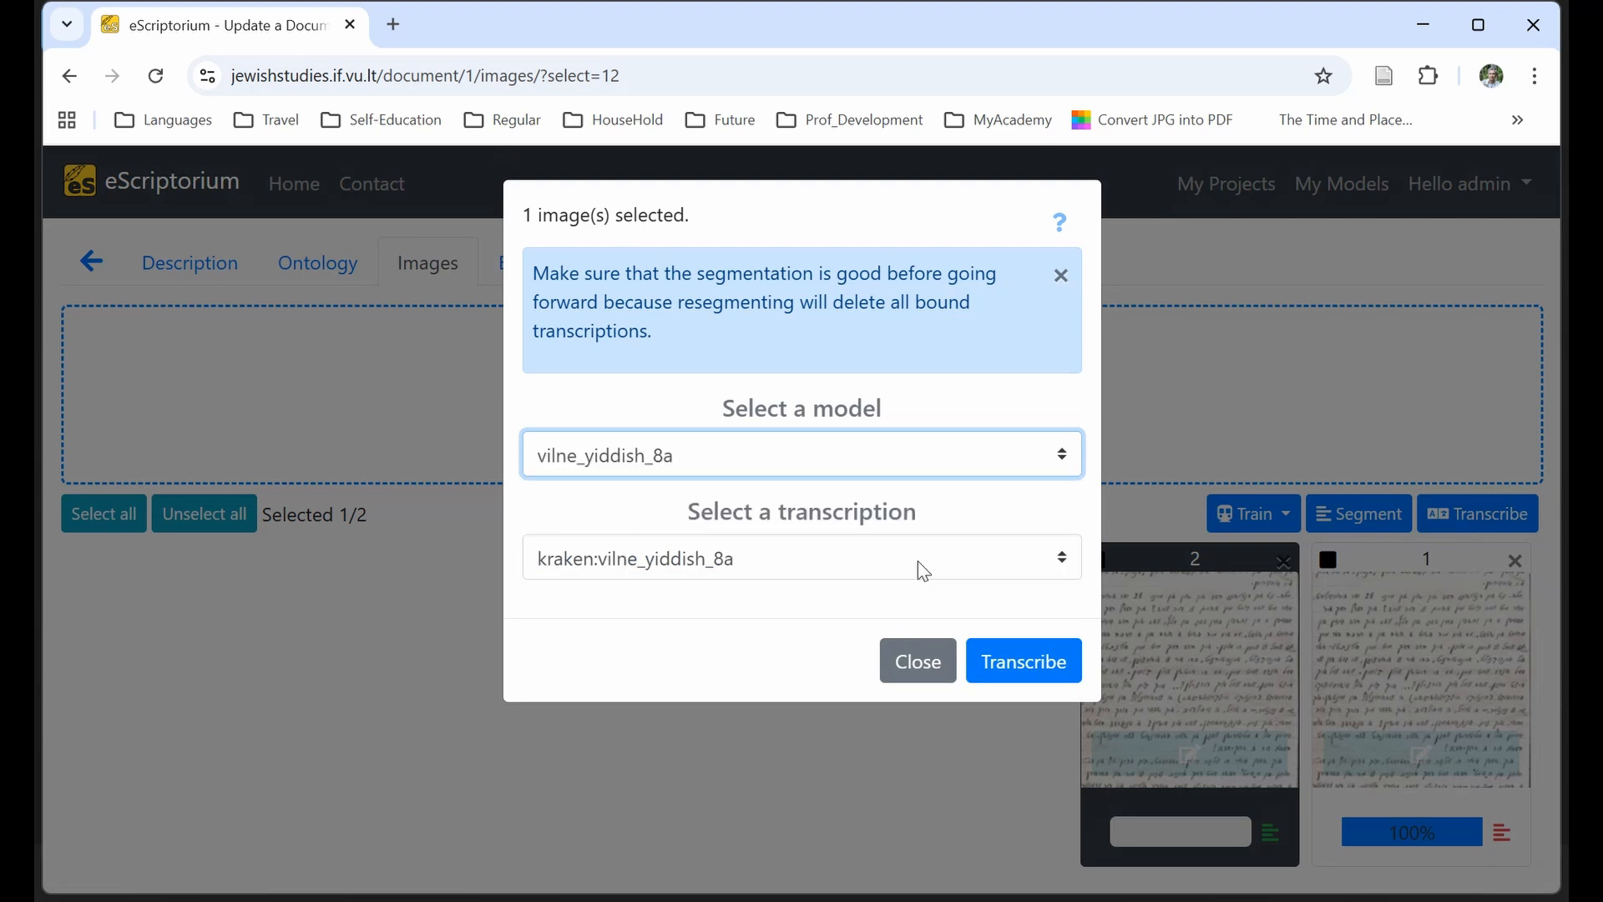
pyautogui.click(1016, 664)
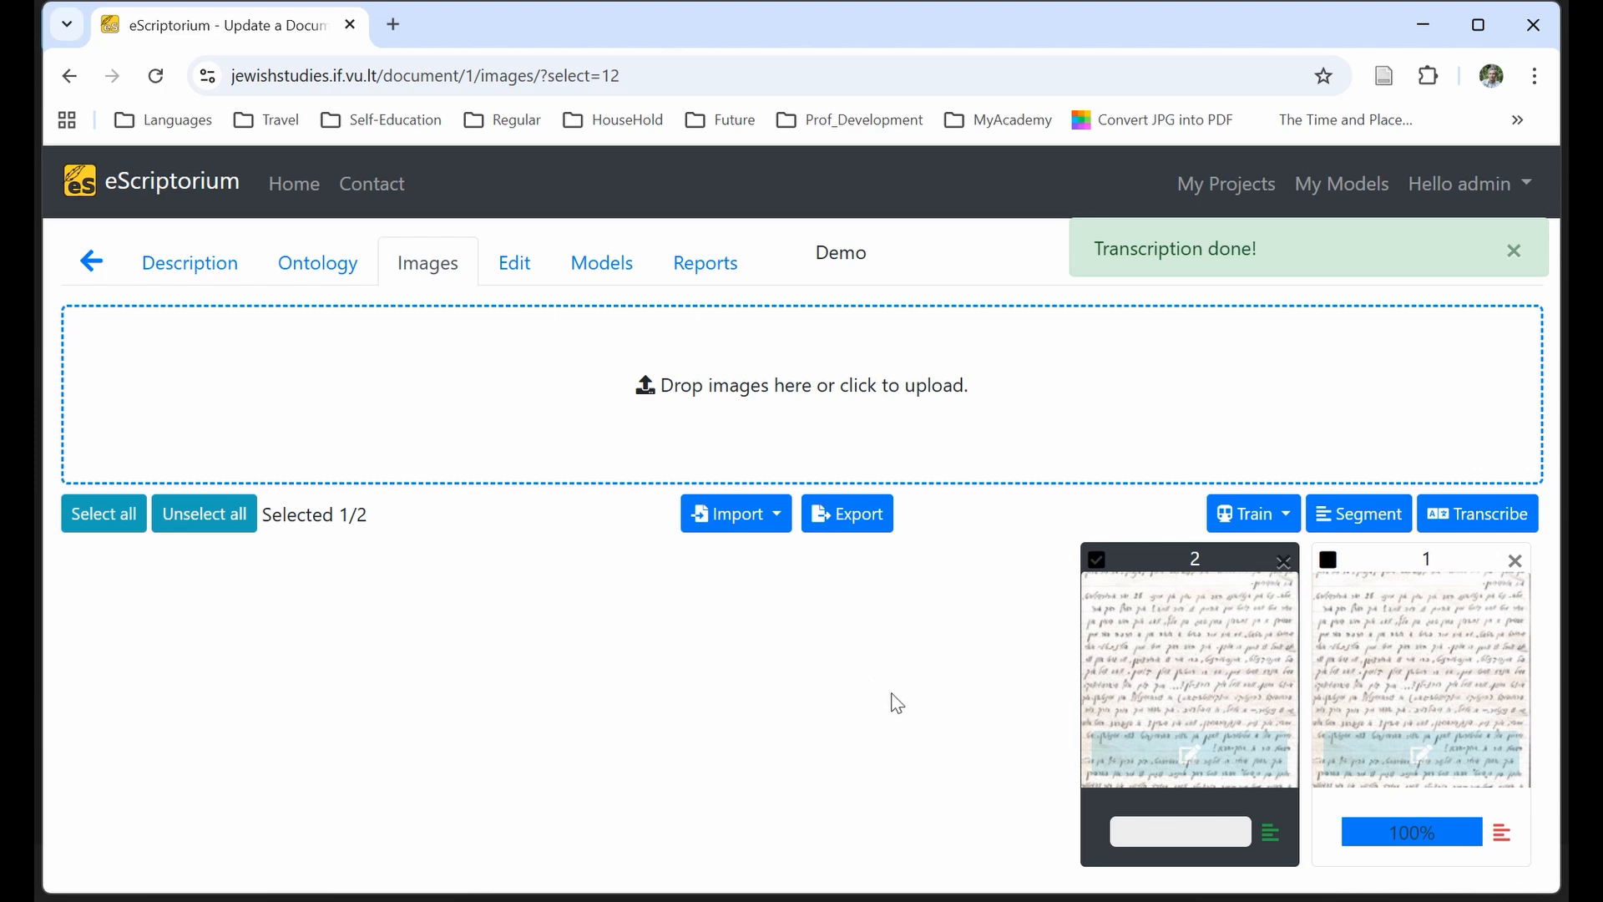
# Open image 2's transcription and compare the text of line 1 with its handwriting before advancing to line 2.
pyautogui.click(1122, 769)
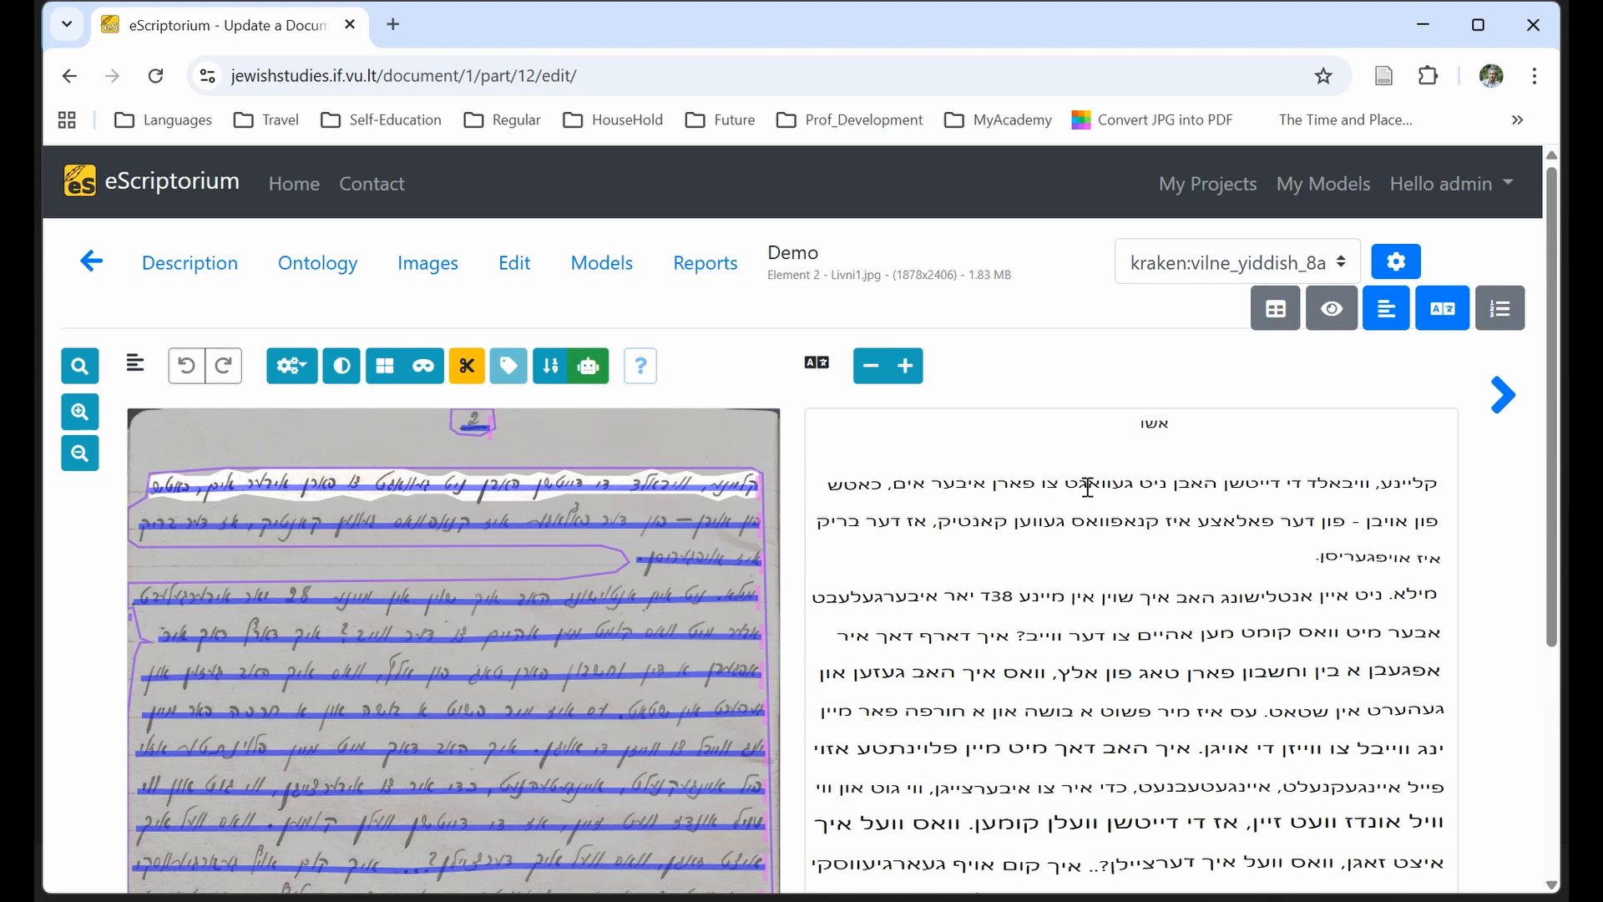
pyautogui.click(1088, 487)
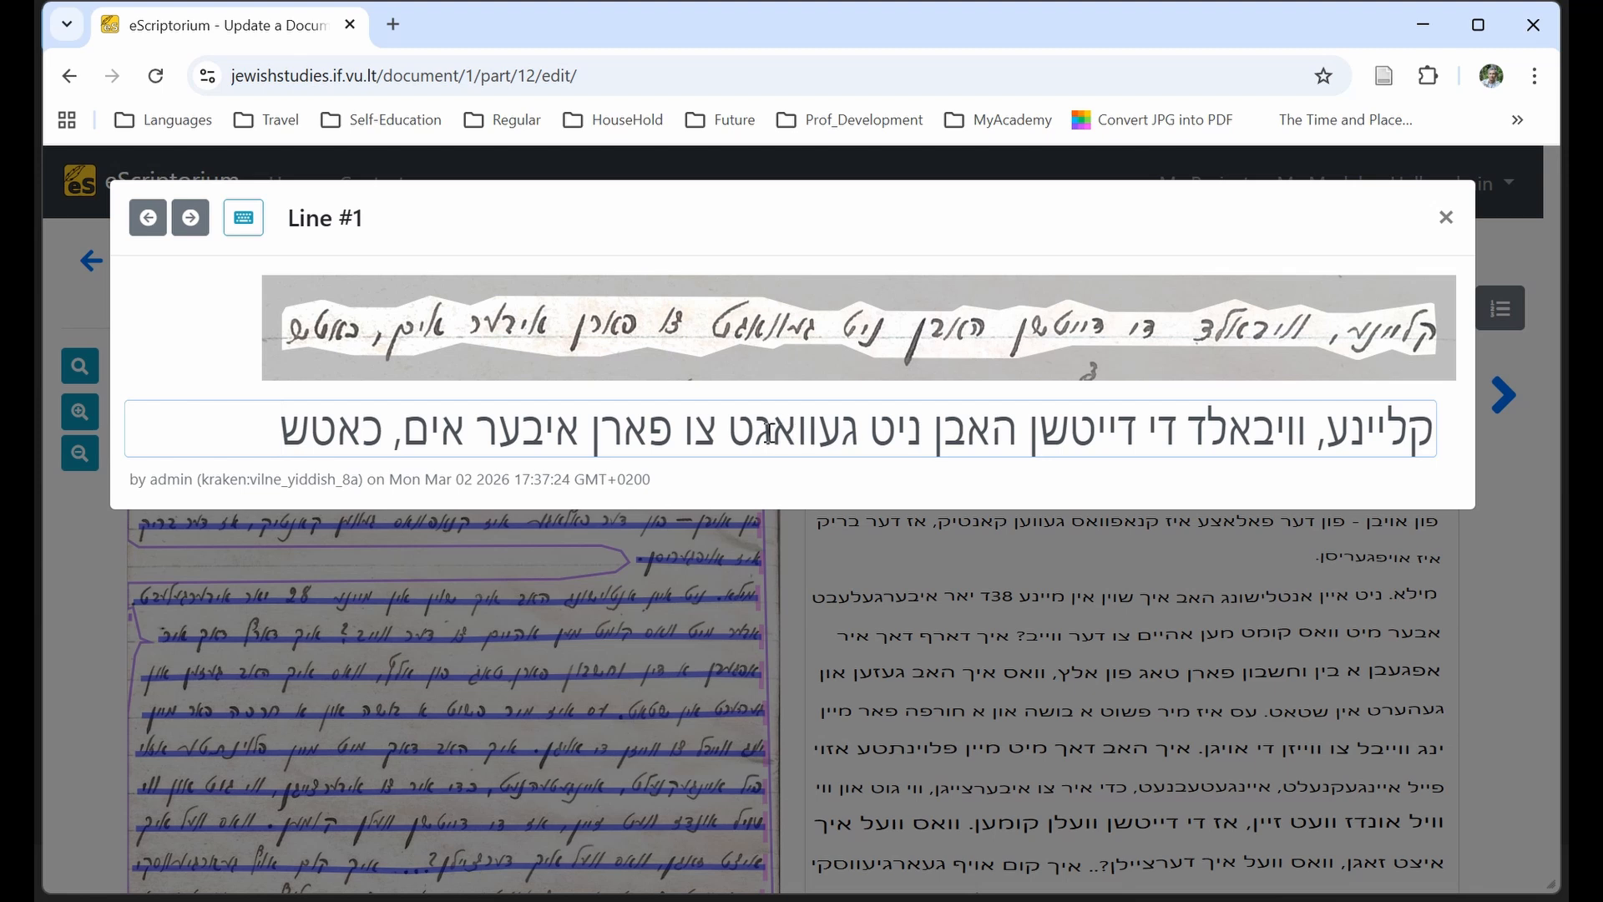
pyautogui.click(709, 432)
pyautogui.press('Return')
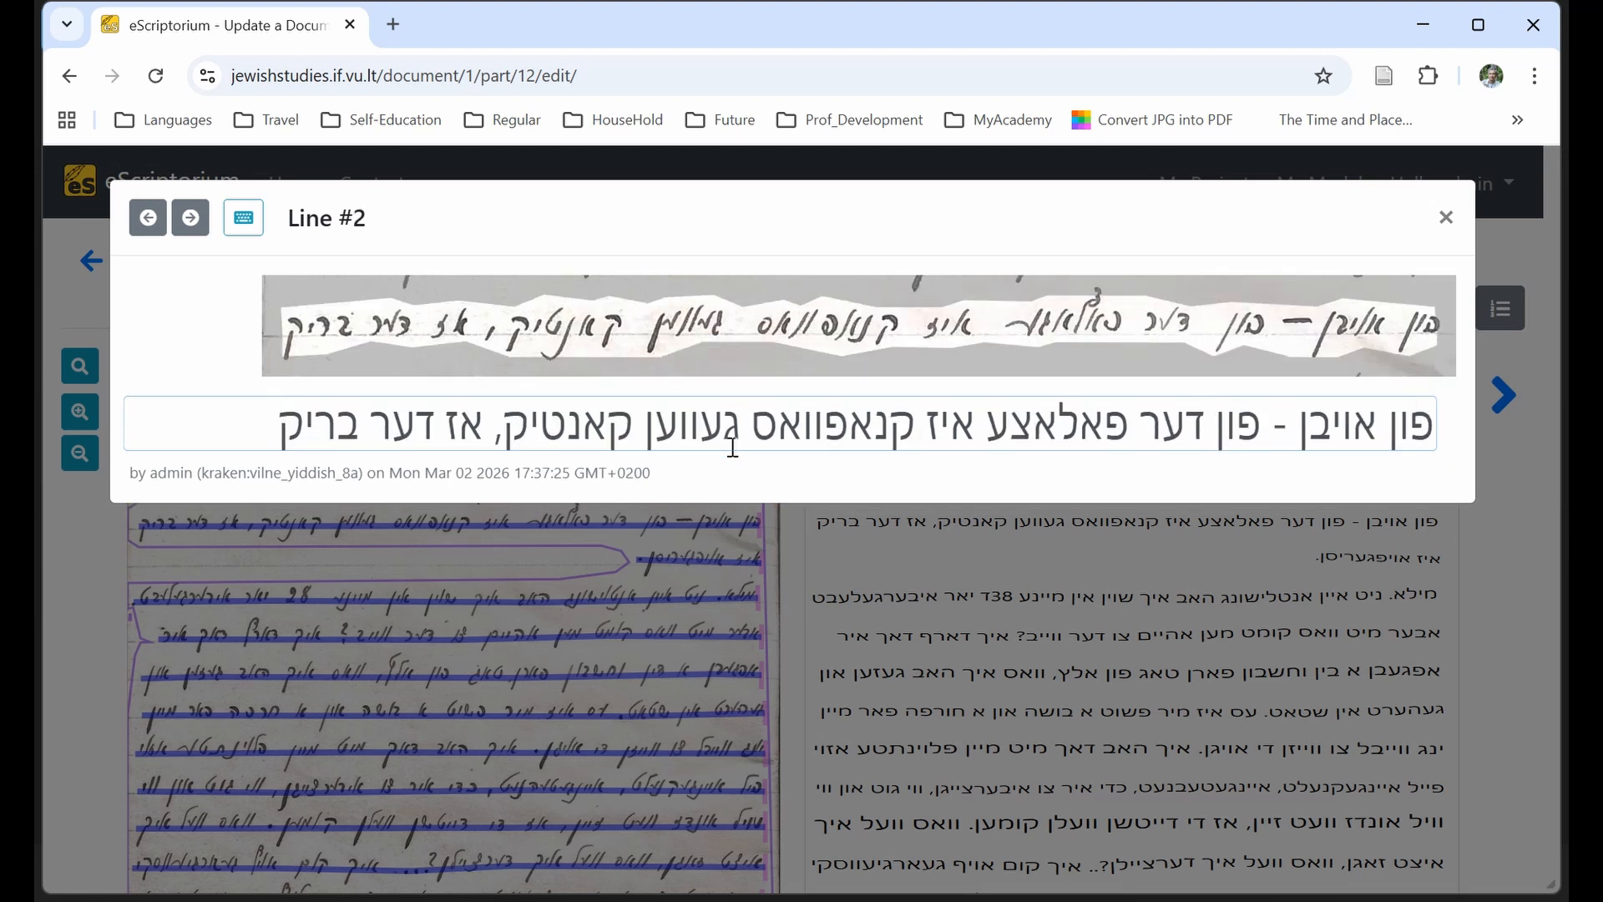
# Correct the second word of line 2 to אויגן by replacing ב with ג, and close the line editor.
pyautogui.click(1284, 427)
pyautogui.write('-')
pyautogui.moveTo(1308, 428); pyautogui.dragTo(1331, 428)
pyautogui.press('super+space')
pyautogui.write('ג')
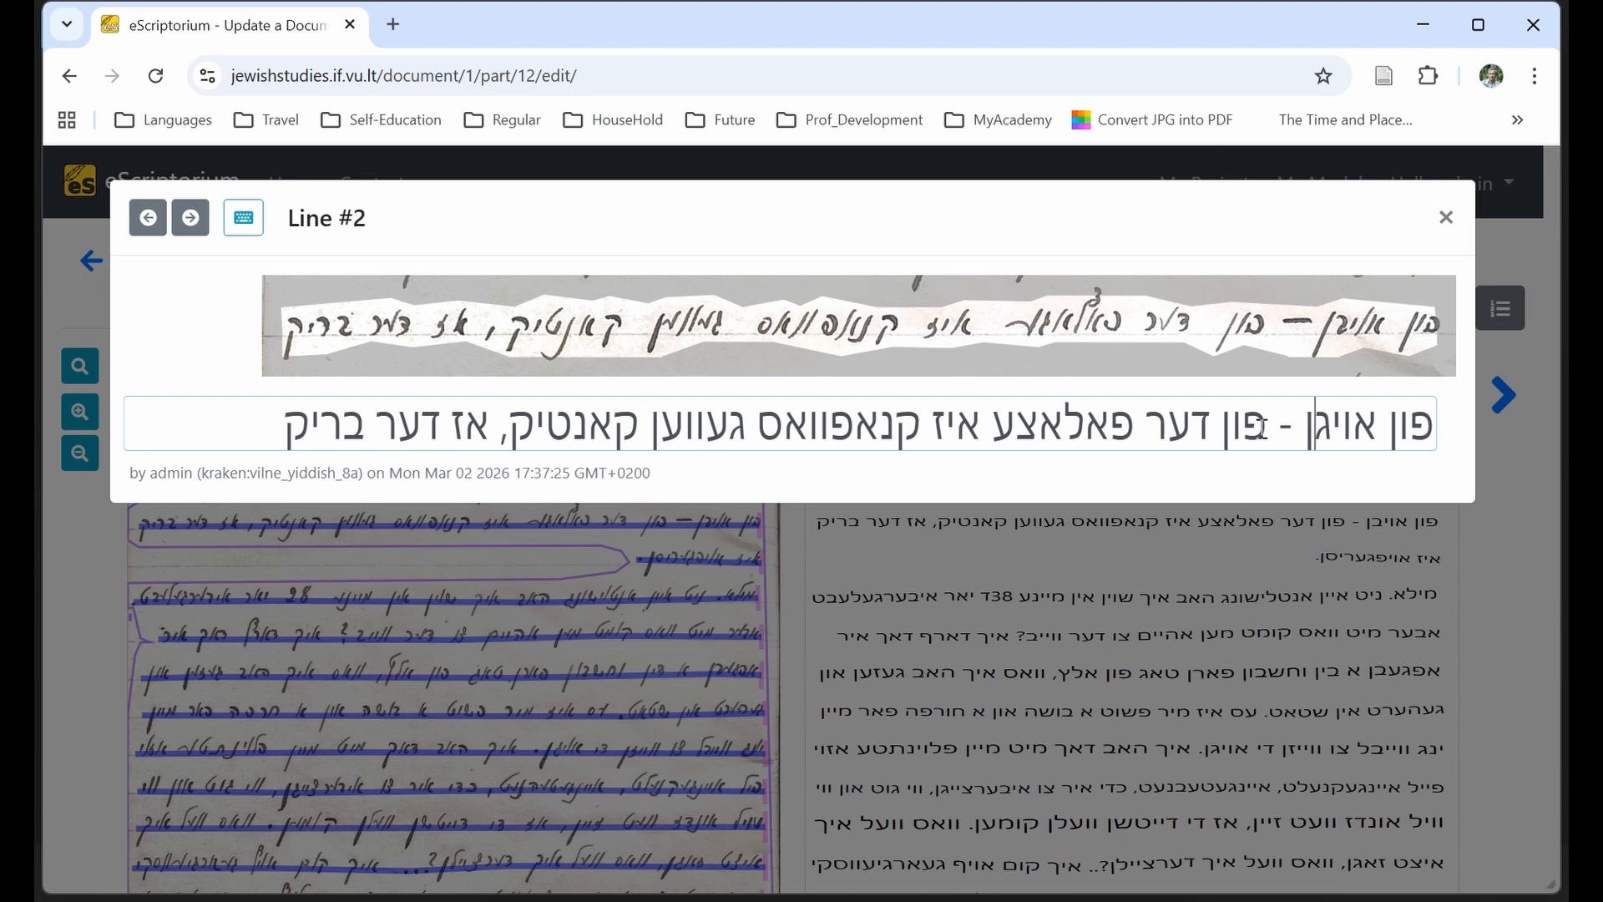
pyautogui.click(1447, 217)
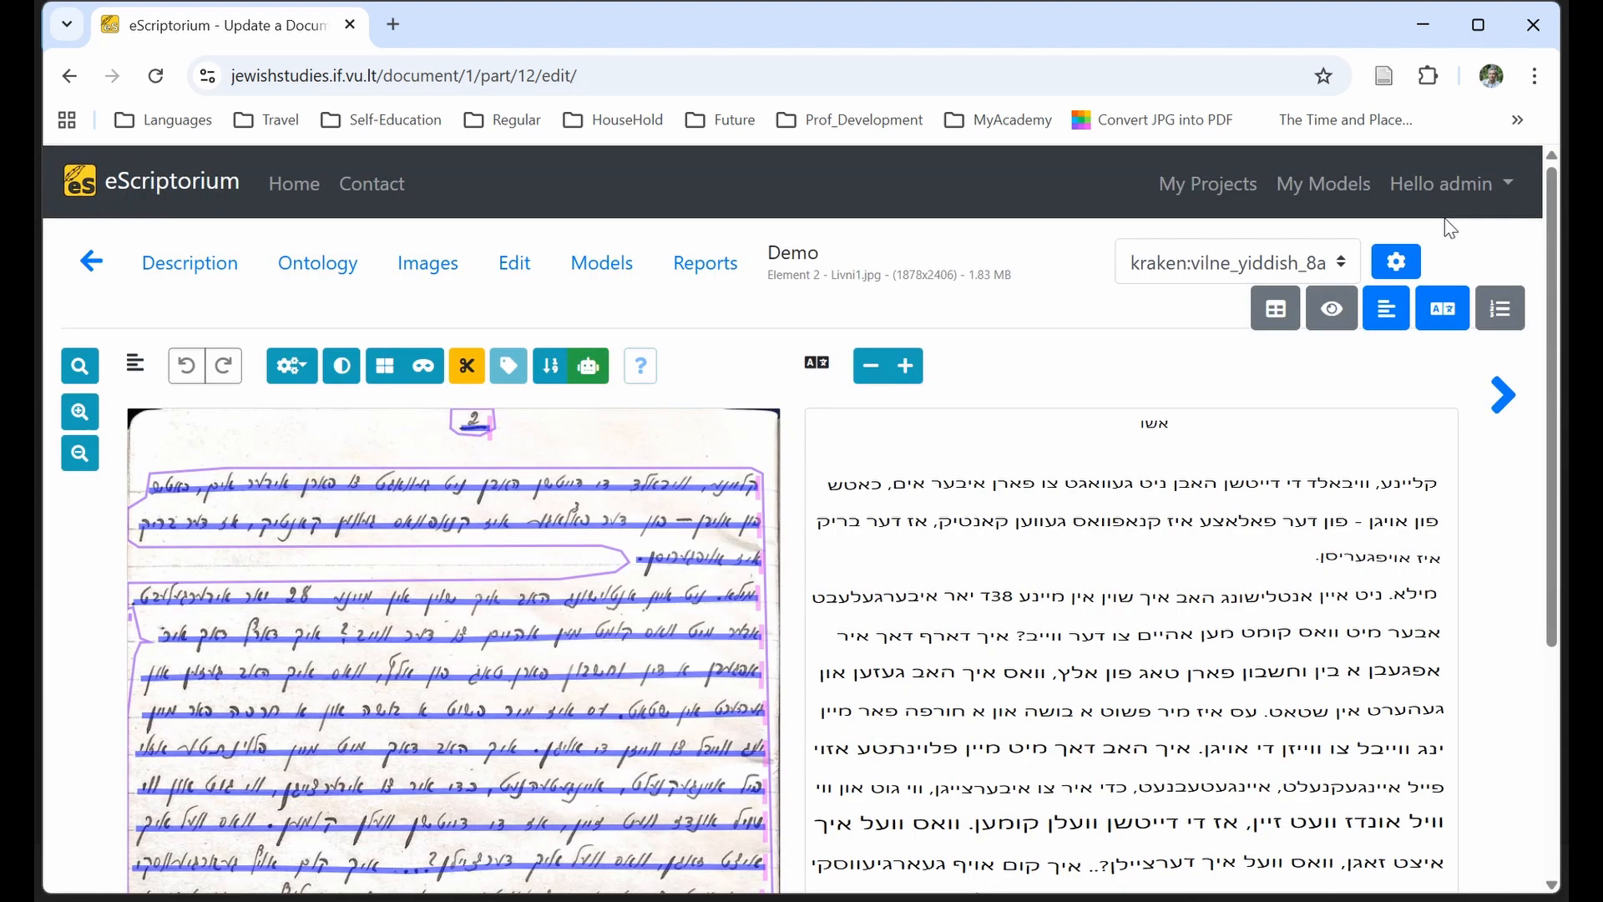
# Show the numbered text view beside the page and highlight the whole transcription from line 1 to line 21 to review it.
pyautogui.click(1500, 314)
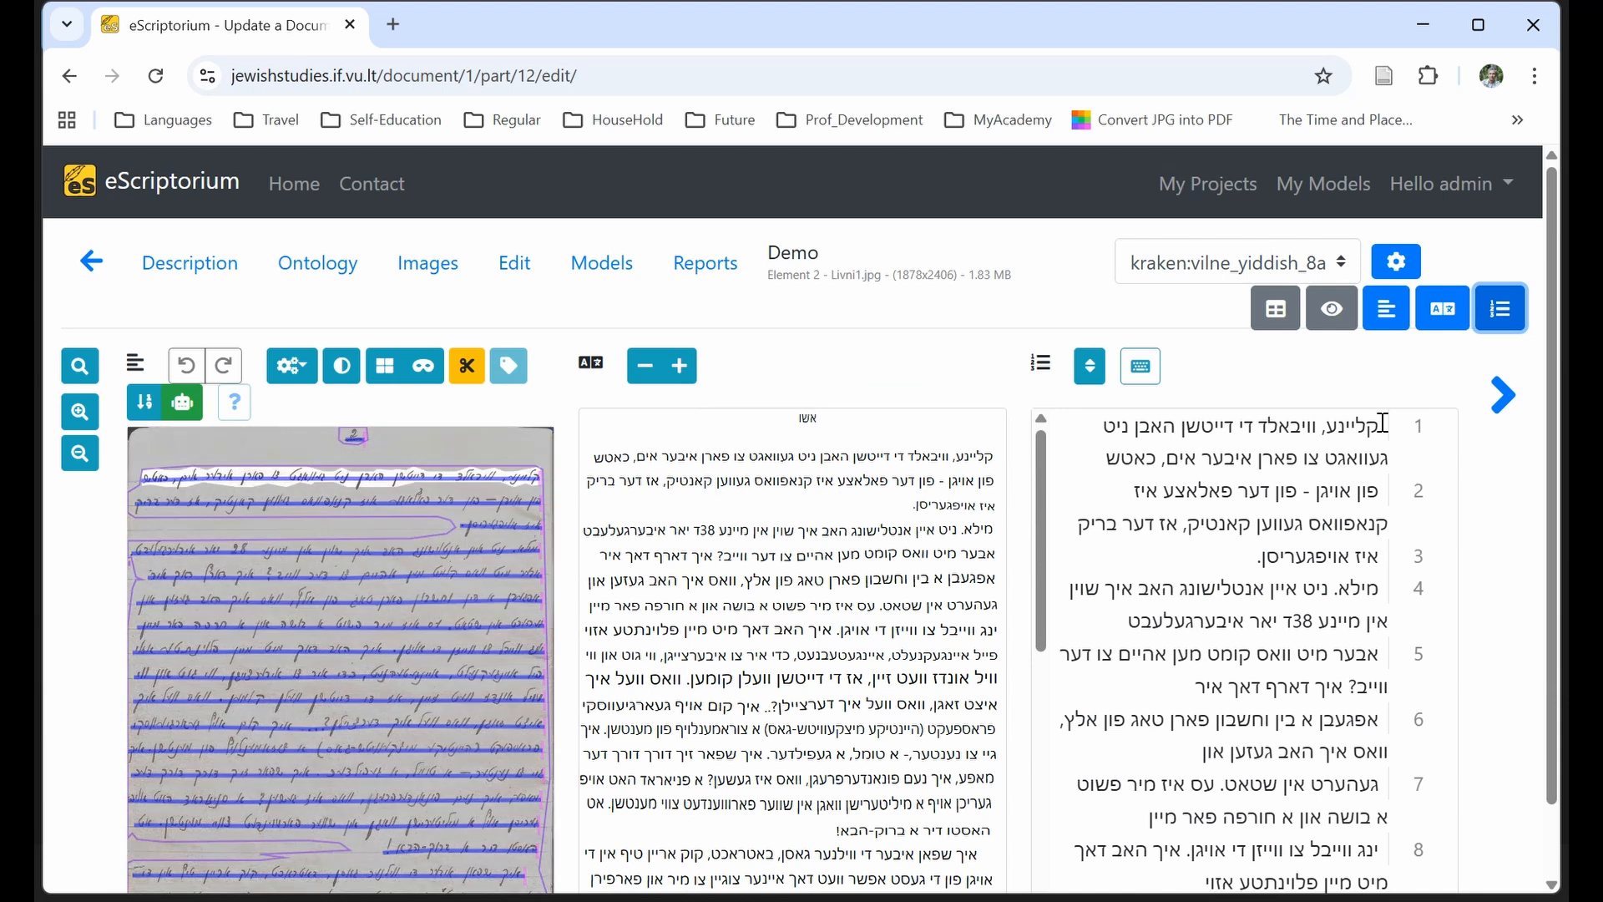
pyautogui.moveTo(1383, 423); pyautogui.dragTo(1224, 856)
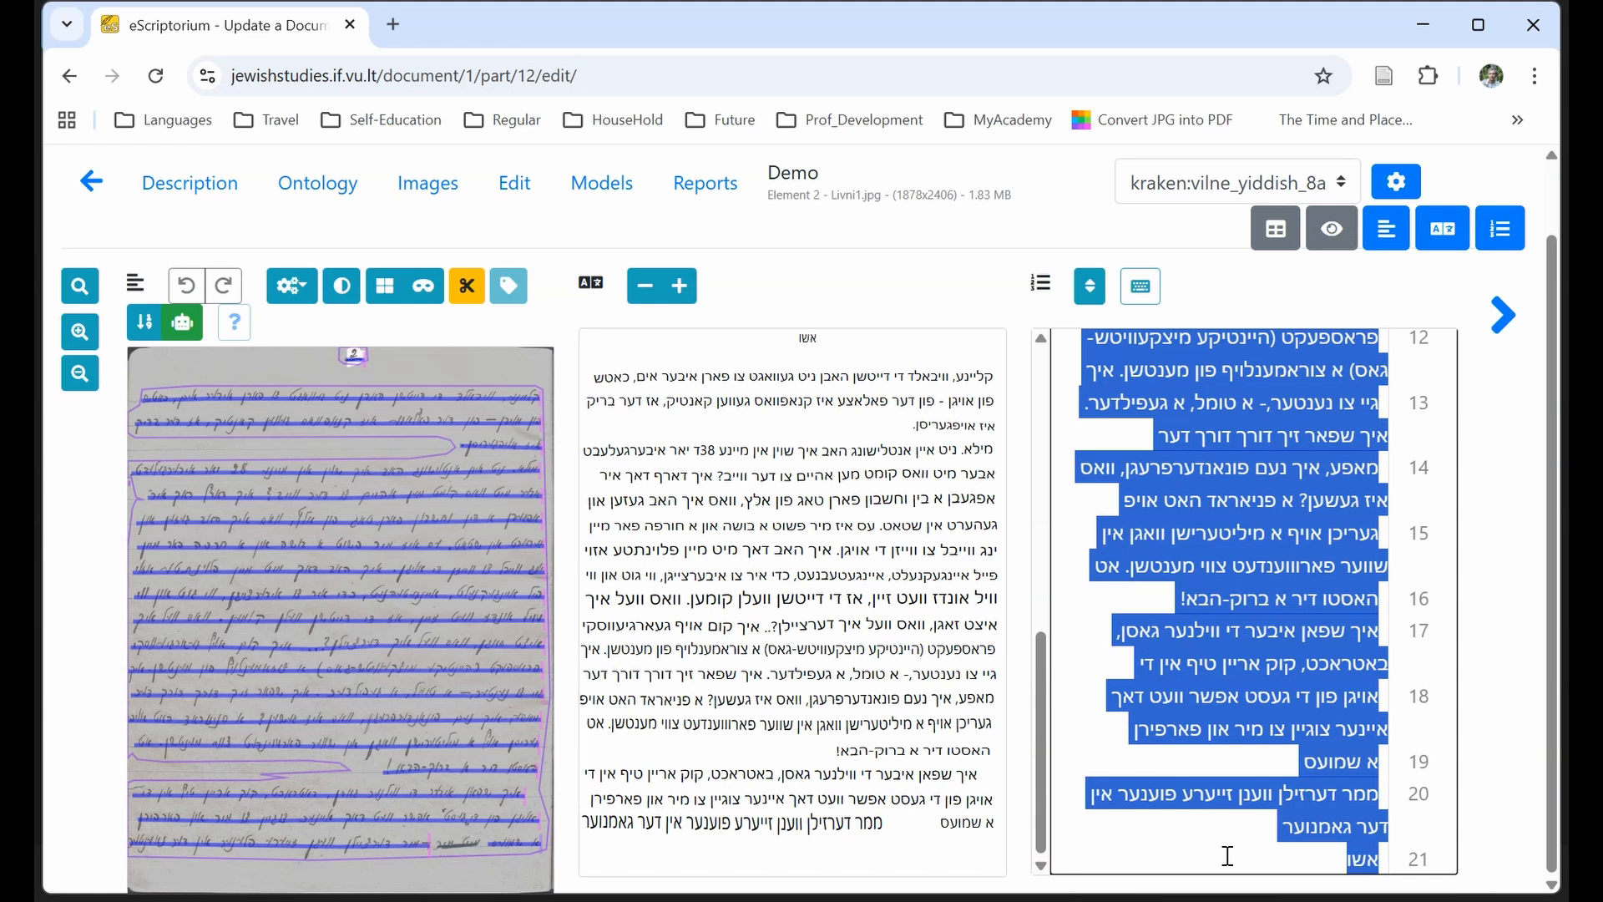
pyautogui.click(1228, 856)
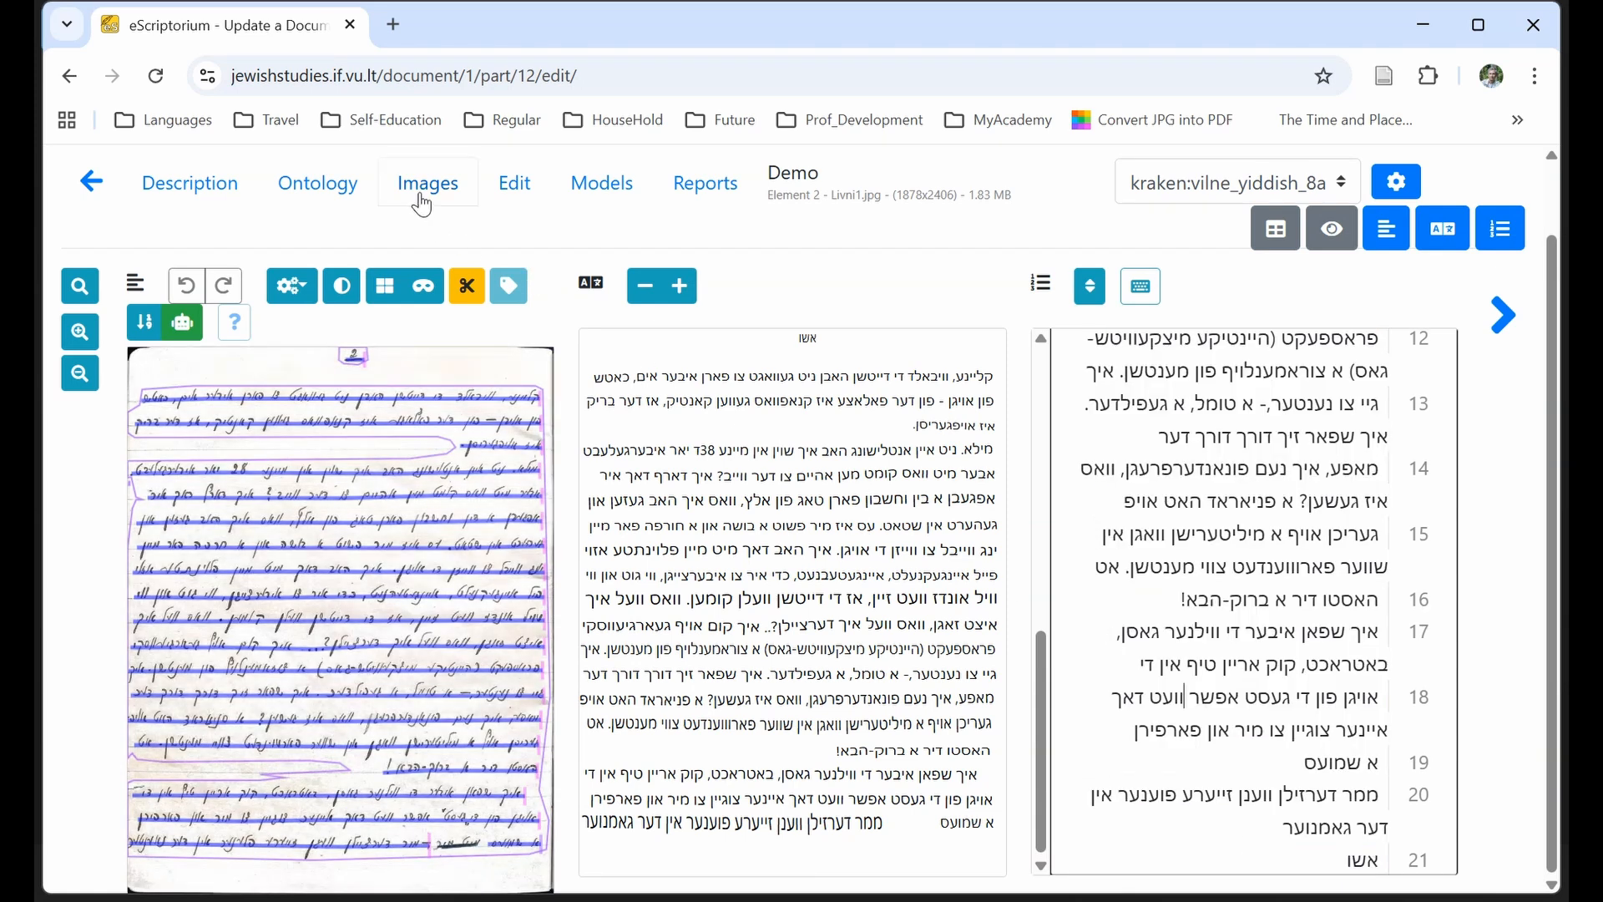
# Return to the document's images and examine the export options for image 2, including Include images, without exporting.
pyautogui.click(422, 199)
pyautogui.moveTo(1203, 693)
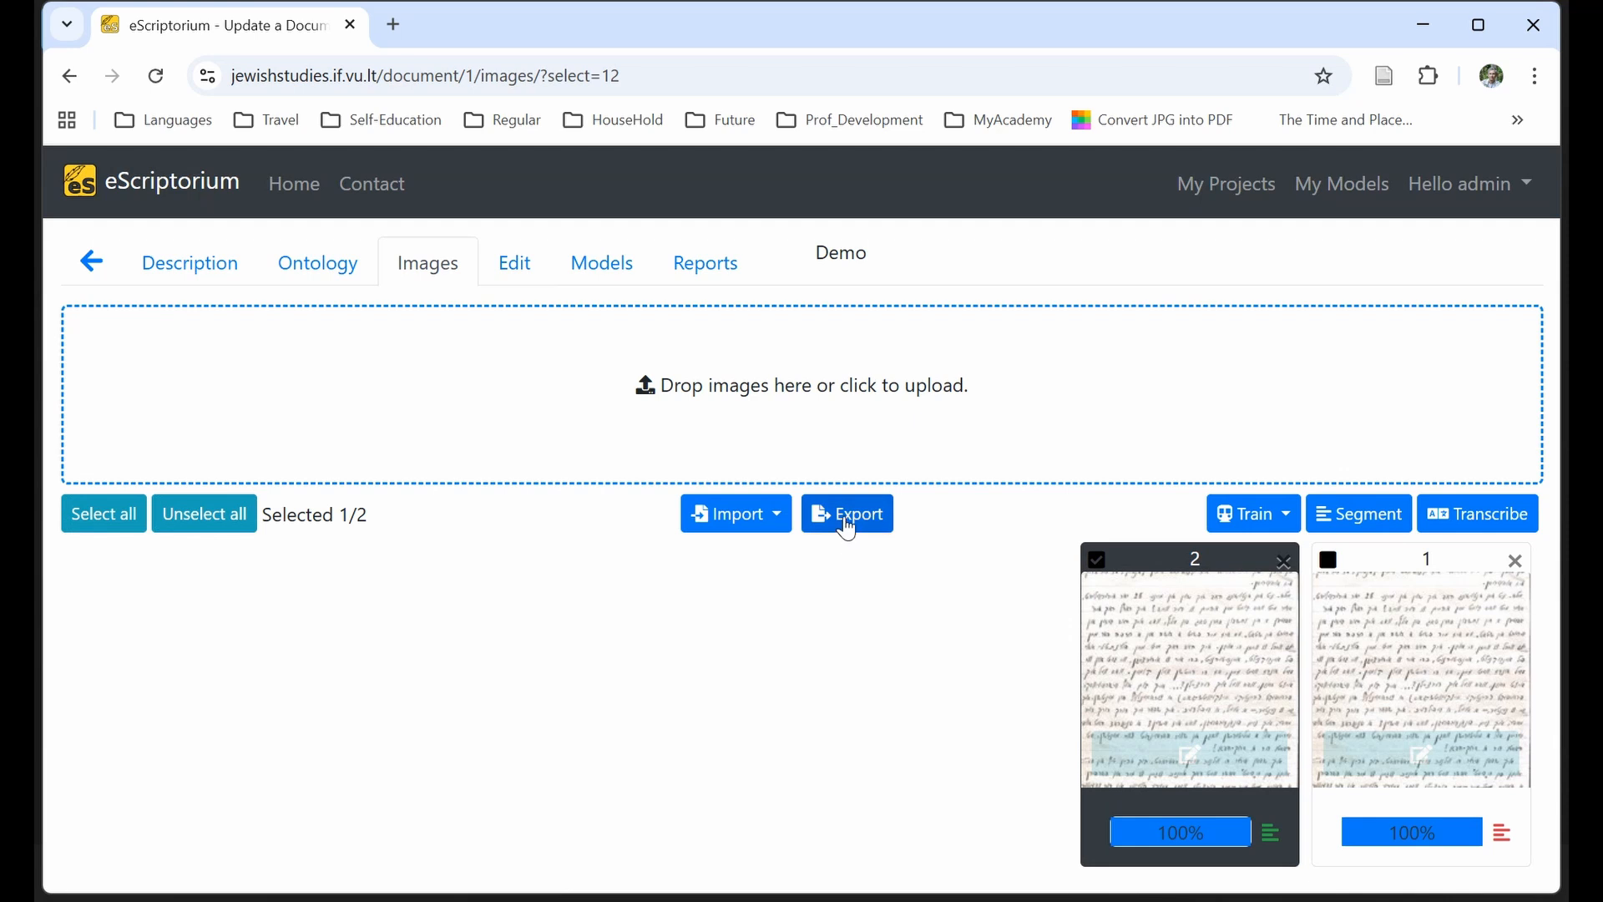
pyautogui.click(847, 529)
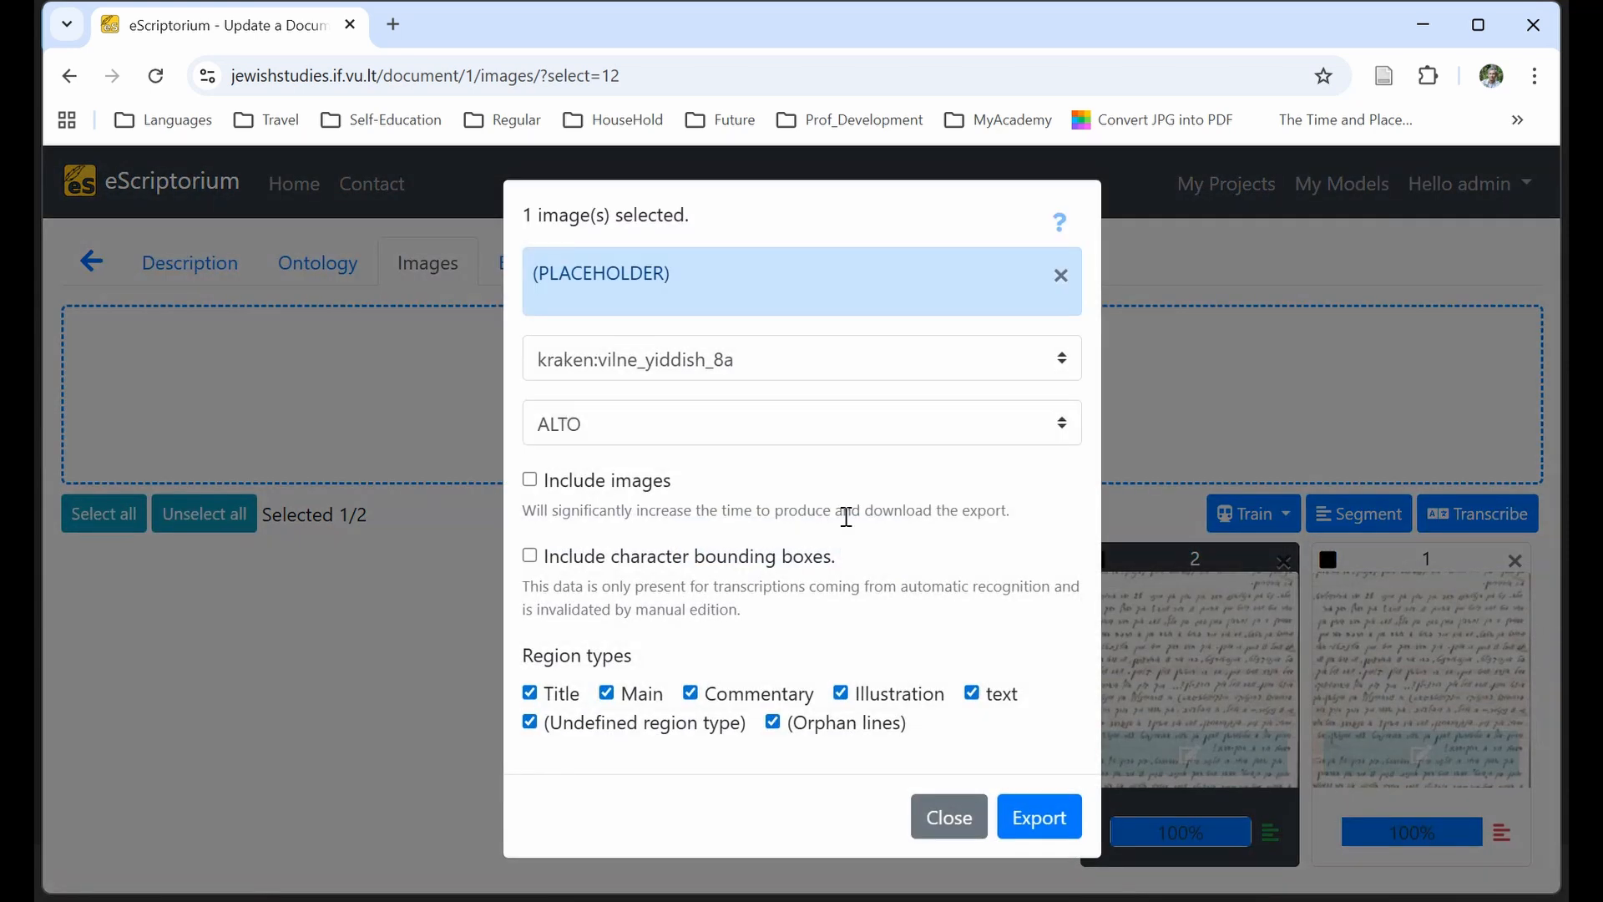
pyautogui.click(534, 478)
pyautogui.click(952, 816)
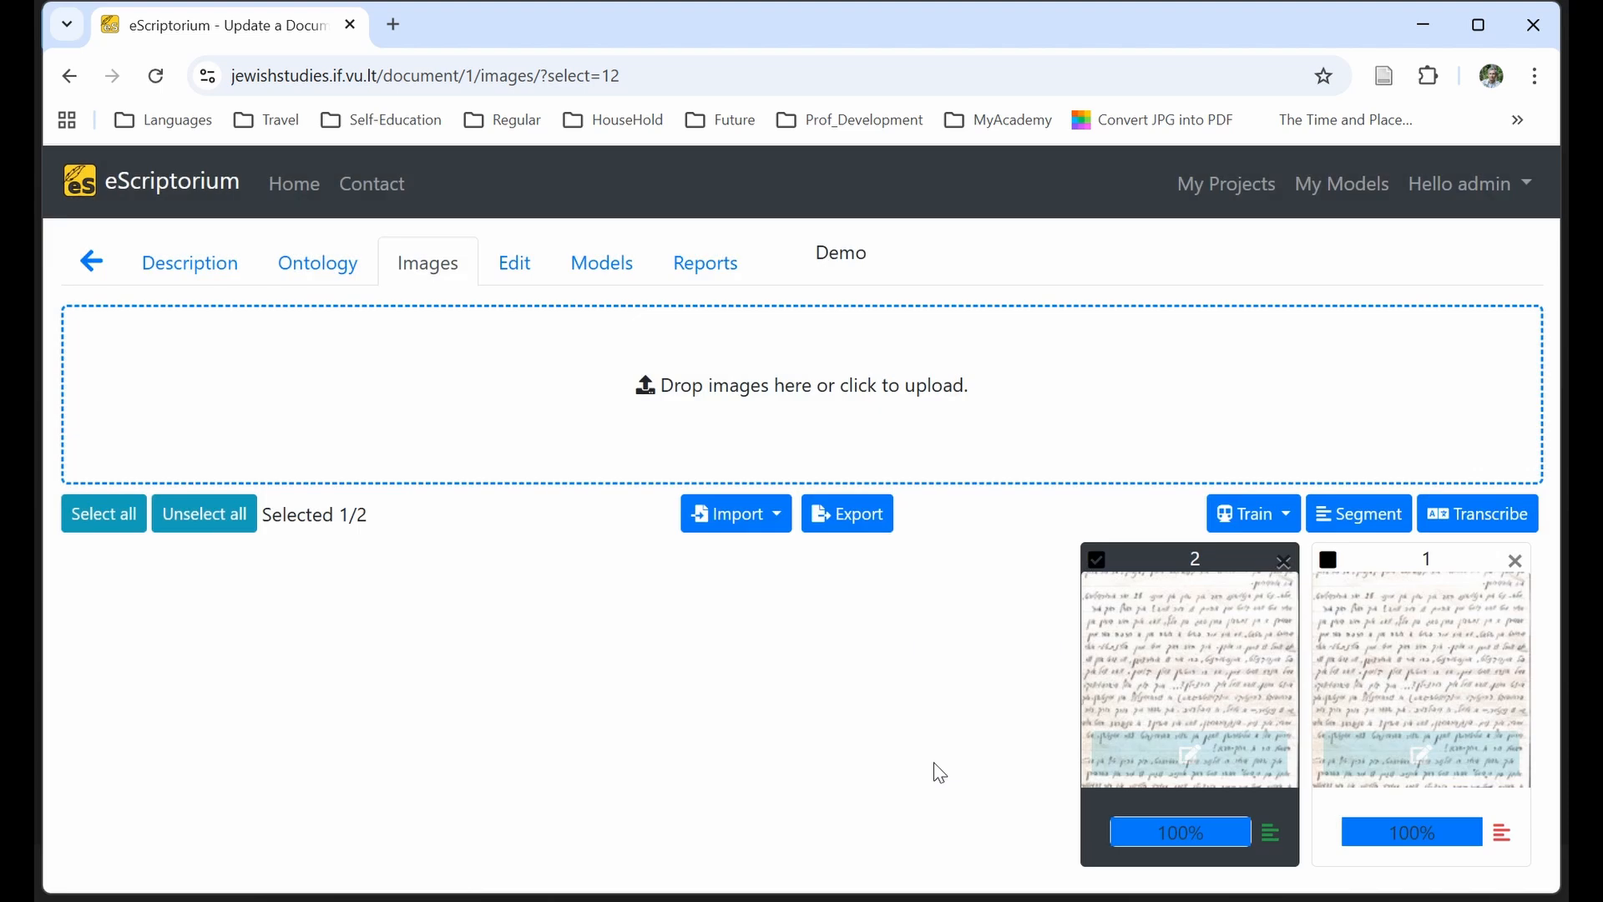